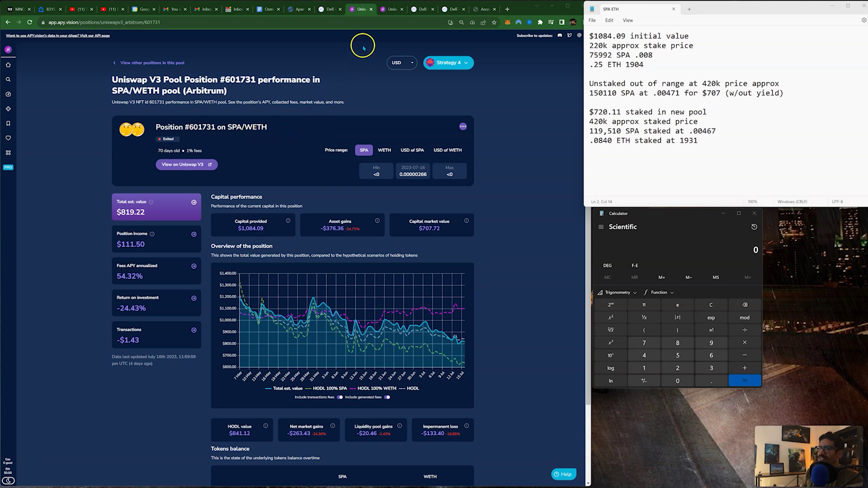
Show position #601731's price range in WETH terms and highlight the 133.17K minimum
mouse_move(389, 14)
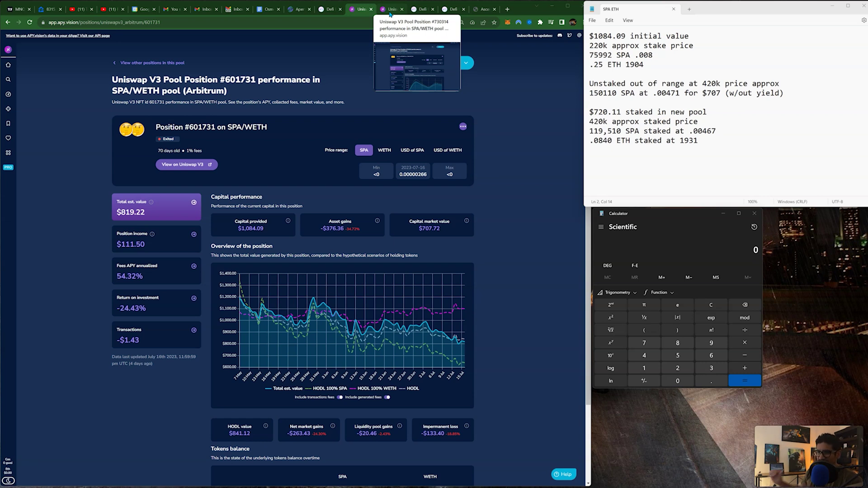
left_click(375, 35)
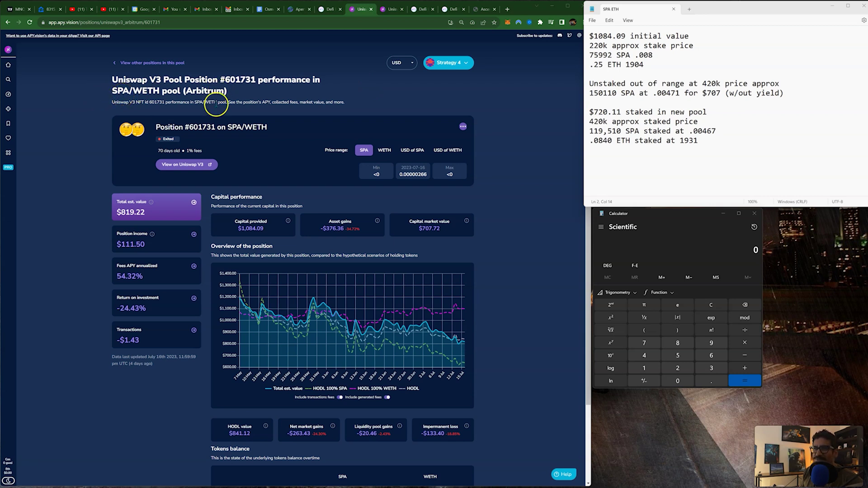
left_click(384, 151)
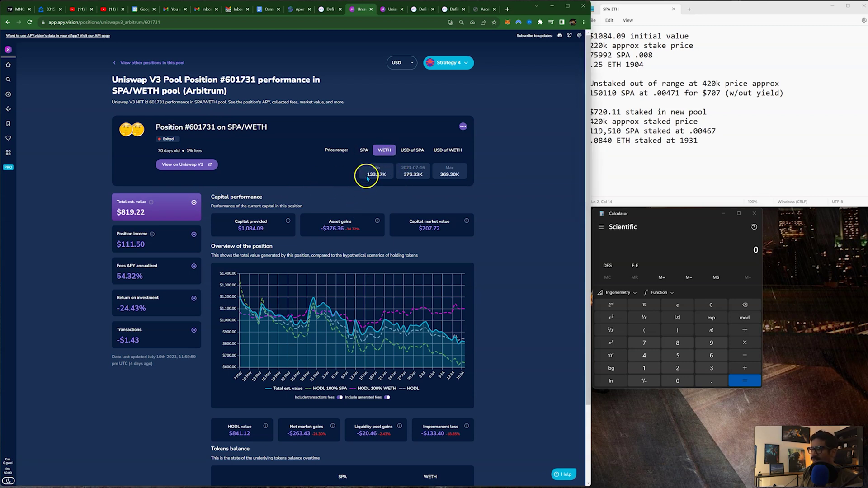
left_click_drag(367, 175, 407, 175)
left_click(461, 179)
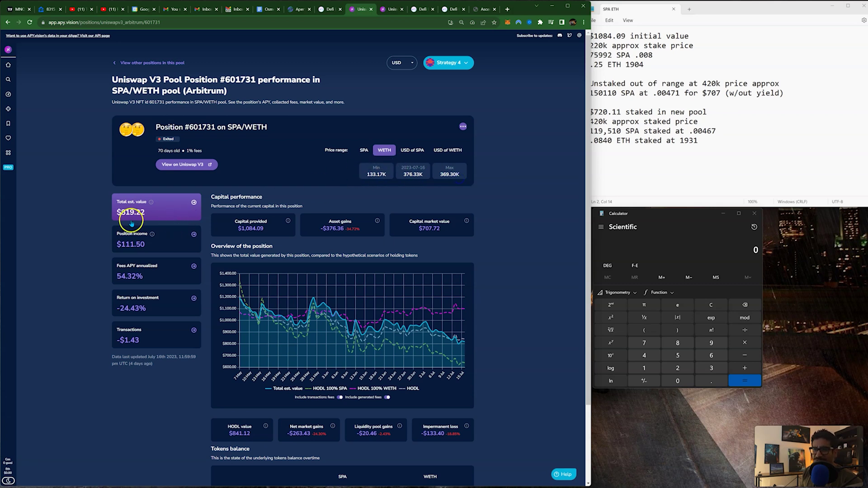
left_click(235, 230)
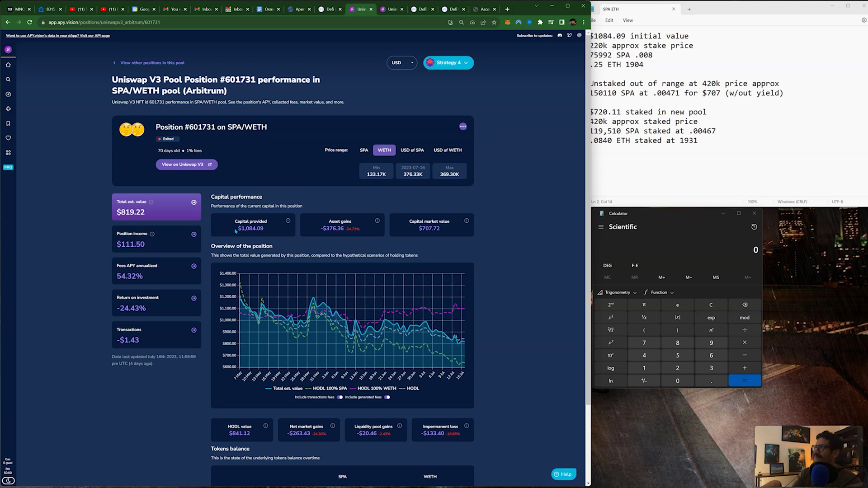
left_click(657, 93)
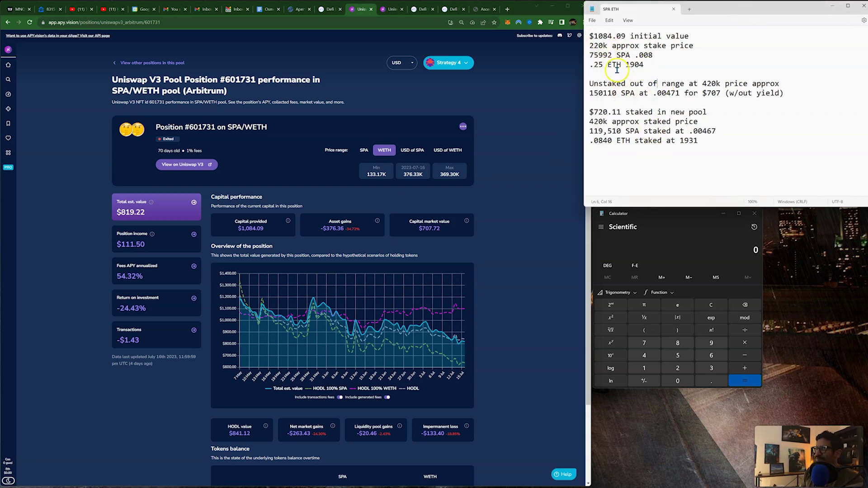
left_click_drag(594, 36, 690, 35)
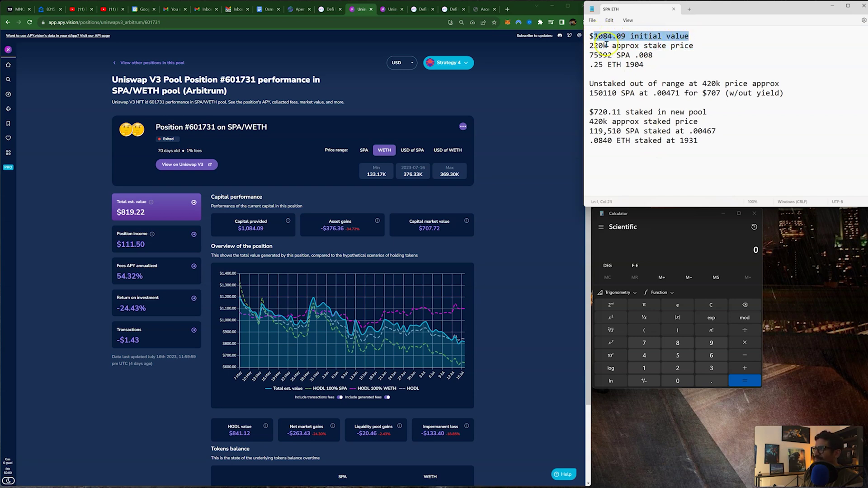
left_click_drag(590, 46, 668, 45)
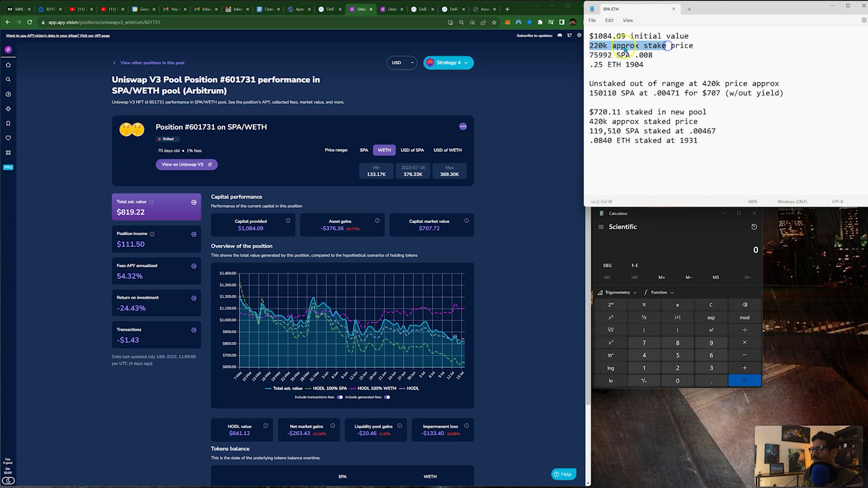
left_click(604, 45)
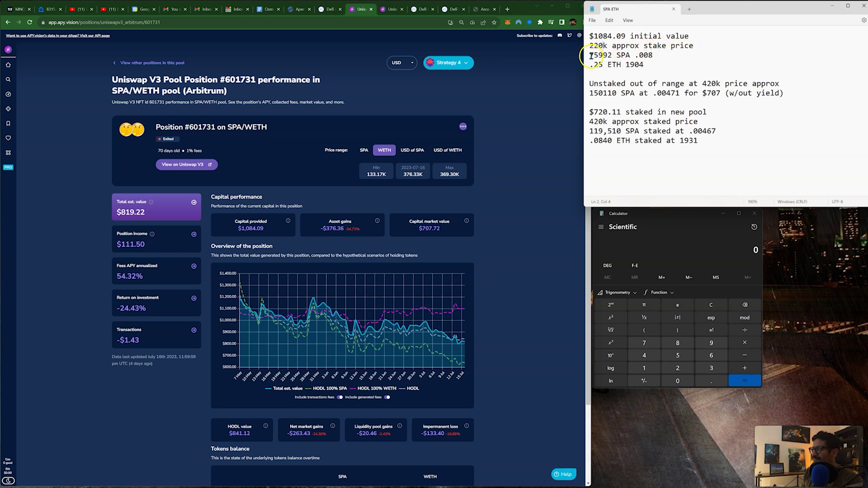
left_click_drag(590, 55, 650, 65)
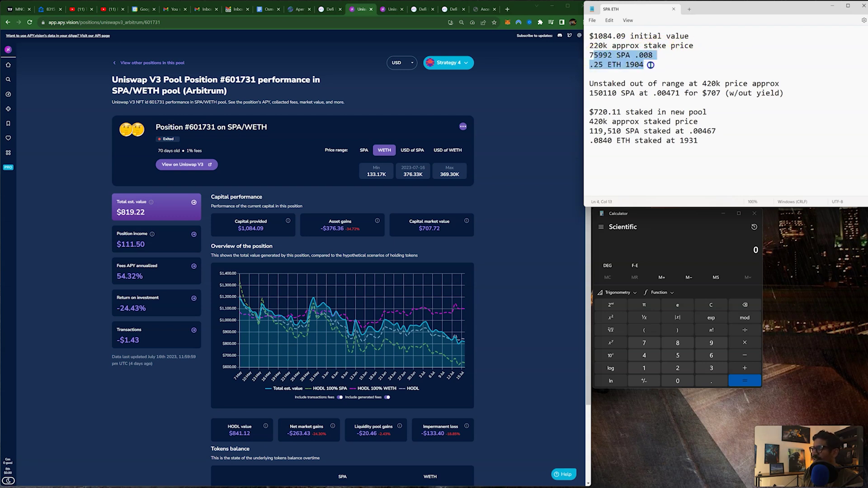
left_click(650, 64)
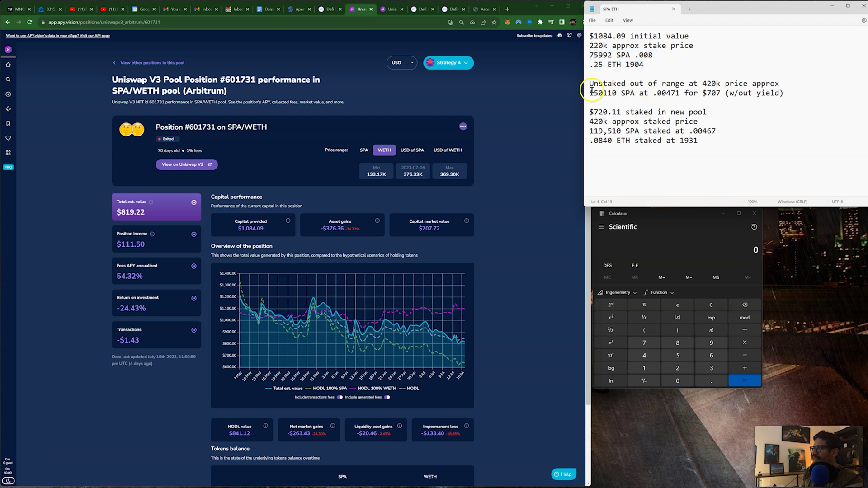
left_click_drag(589, 84, 756, 84)
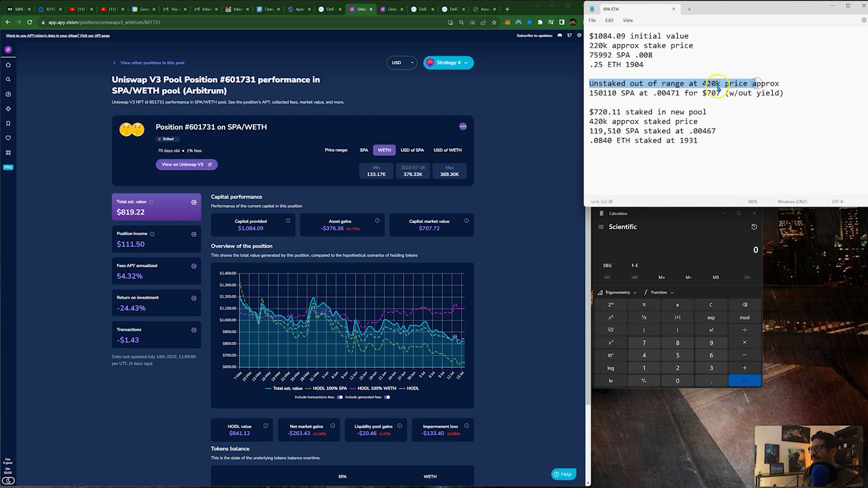
left_click_drag(703, 84, 721, 84)
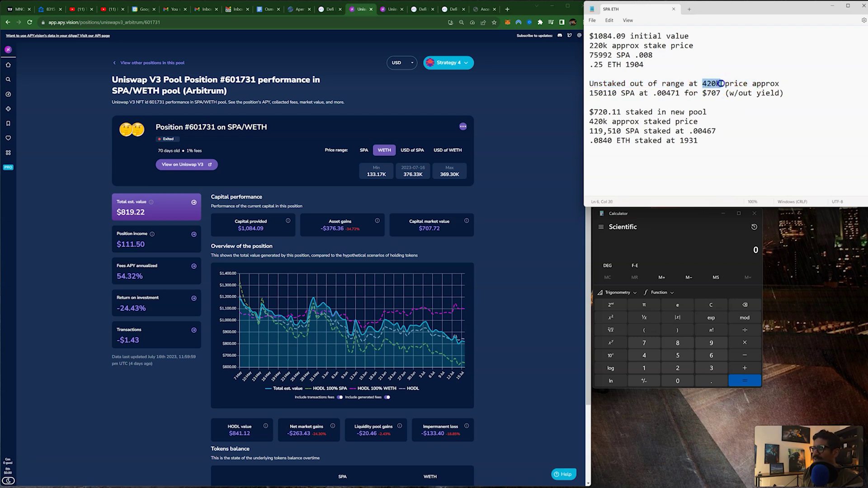
left_click(713, 84)
left_click_drag(440, 175, 465, 179)
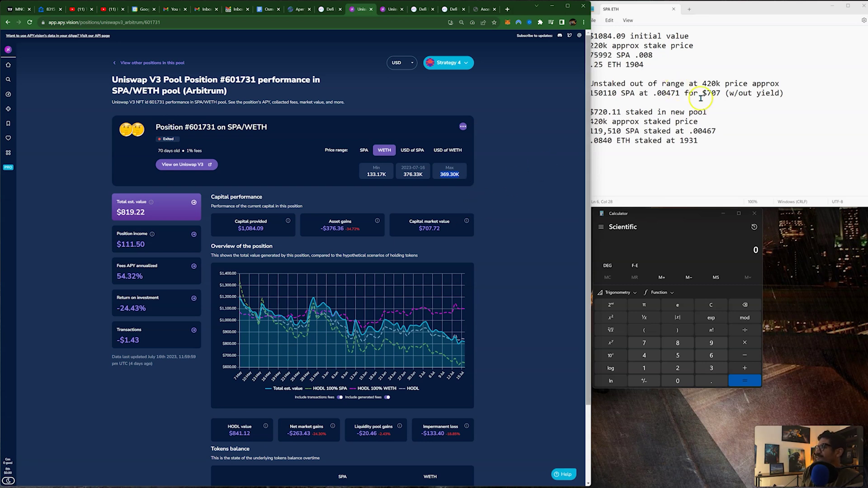
left_click(767, 94)
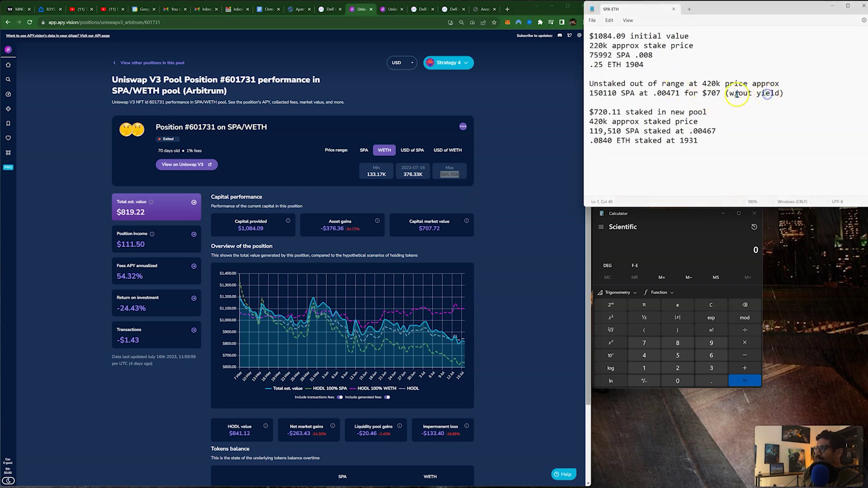
left_click_drag(597, 83, 745, 93)
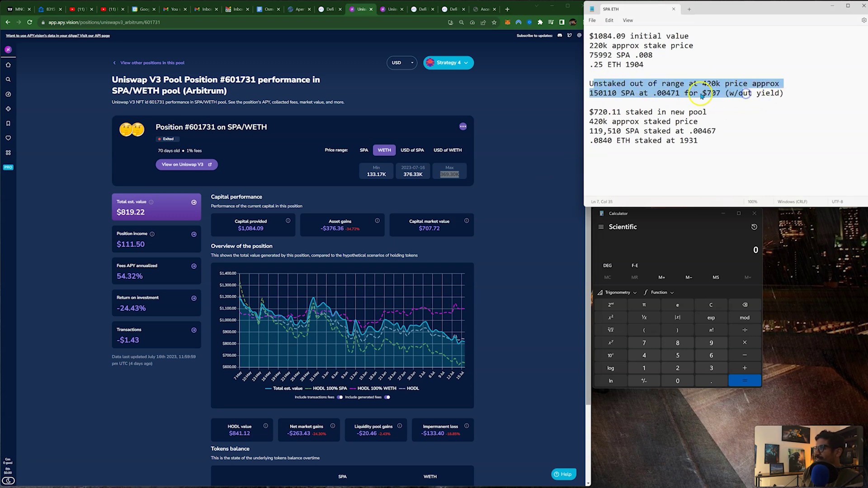
left_click_drag(649, 93, 791, 93)
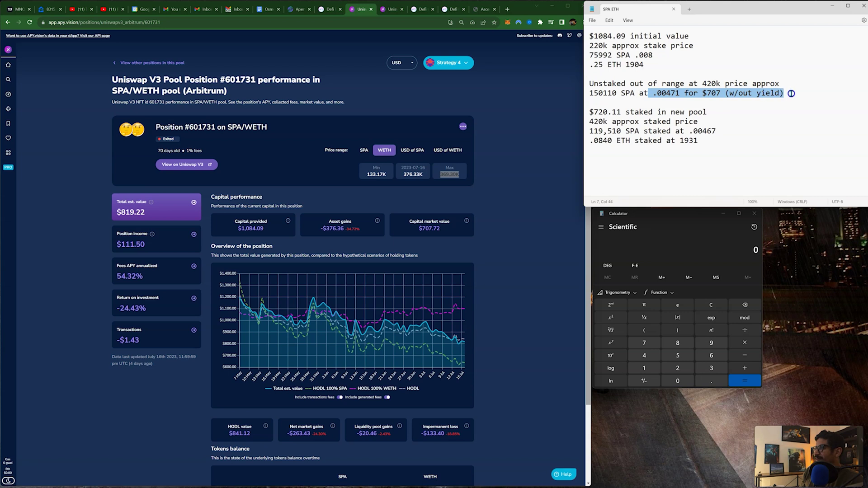
left_click(738, 93)
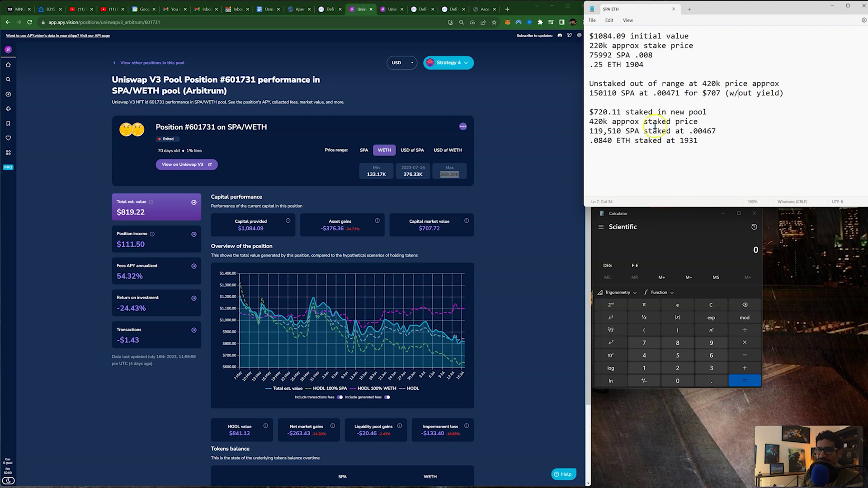
View the exited position's fee income, return to total estimated value, and bring up the notes
left_click(141, 245)
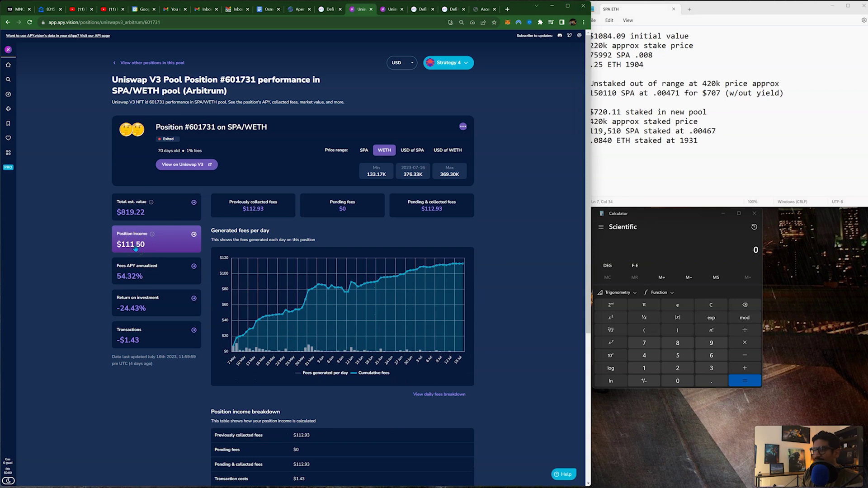
left_click(158, 208)
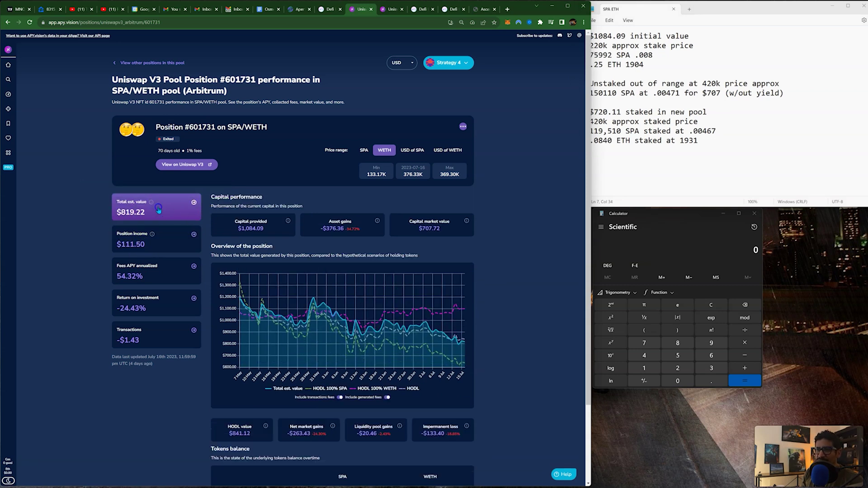
left_click(707, 123)
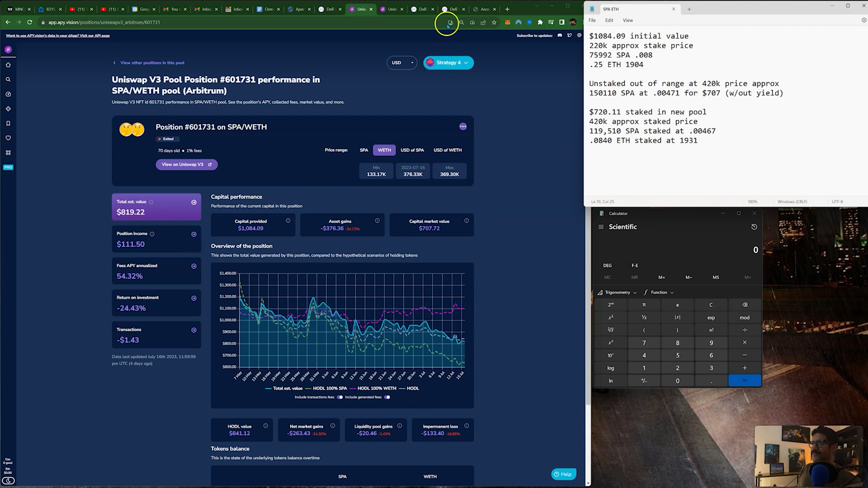
left_click(386, 10)
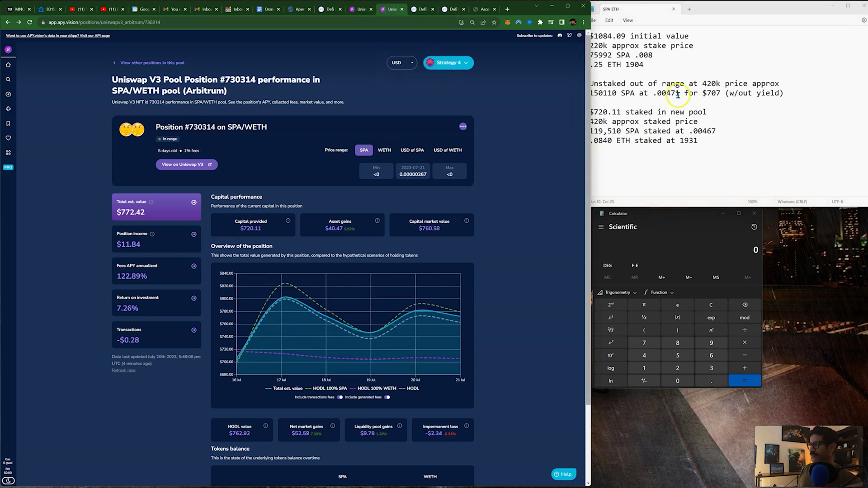
left_click_drag(702, 93, 628, 96)
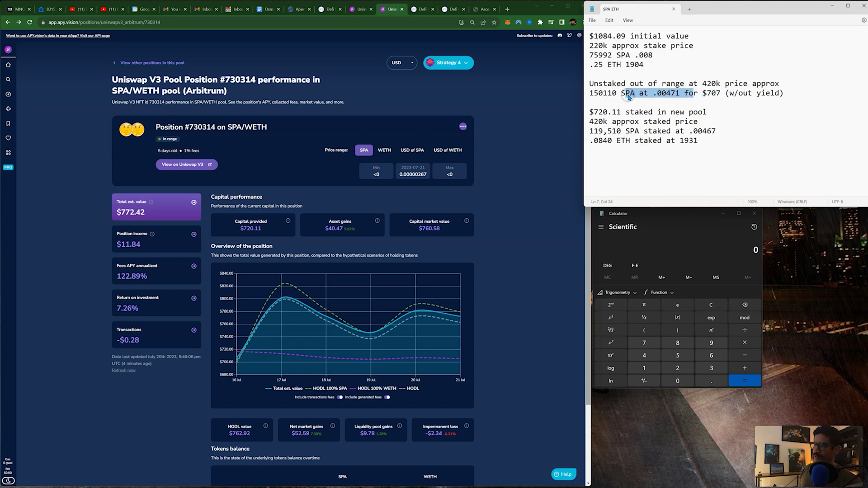
left_click(649, 95)
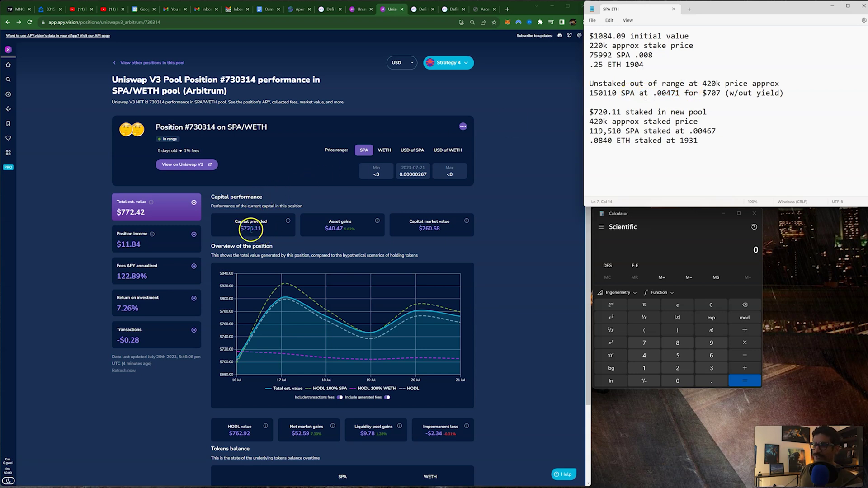
left_click(270, 232)
double_click(270, 232)
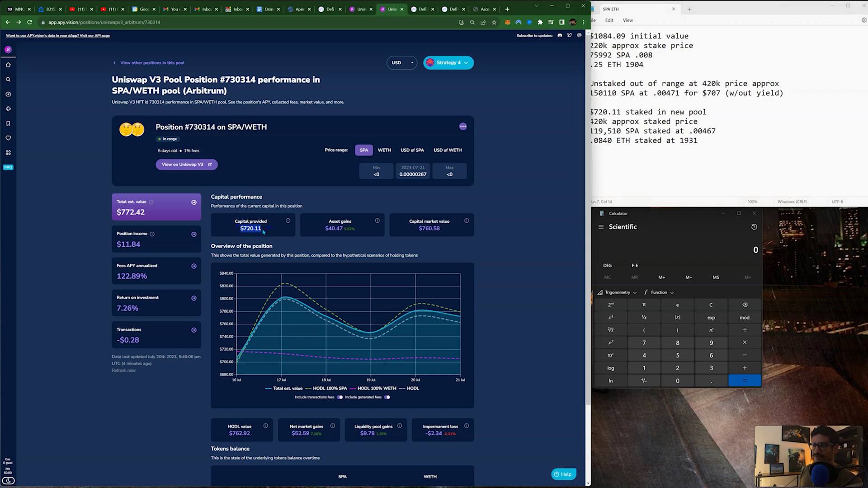
left_click(83, 236)
scroll(84, 238, "down", 2)
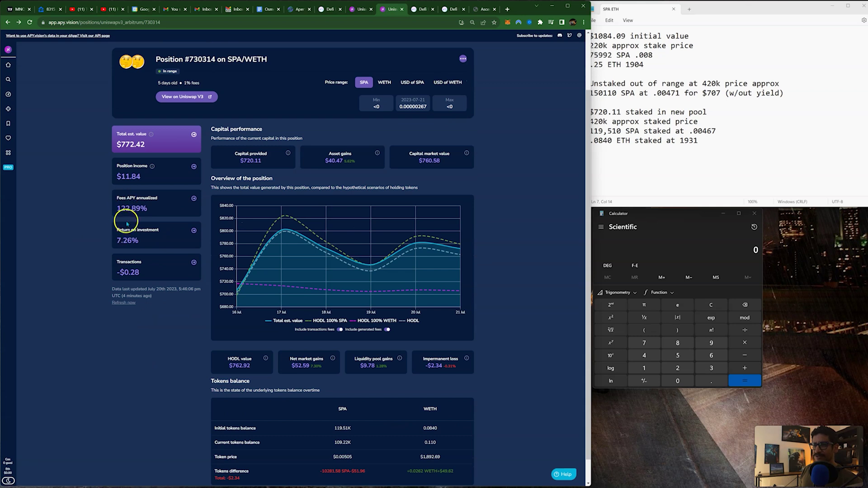
scroll(177, 269, "up", 2)
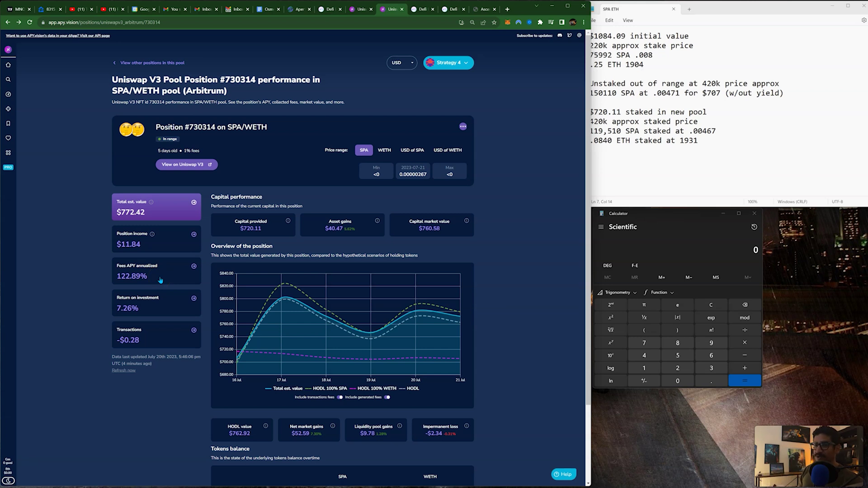
left_click(388, 150)
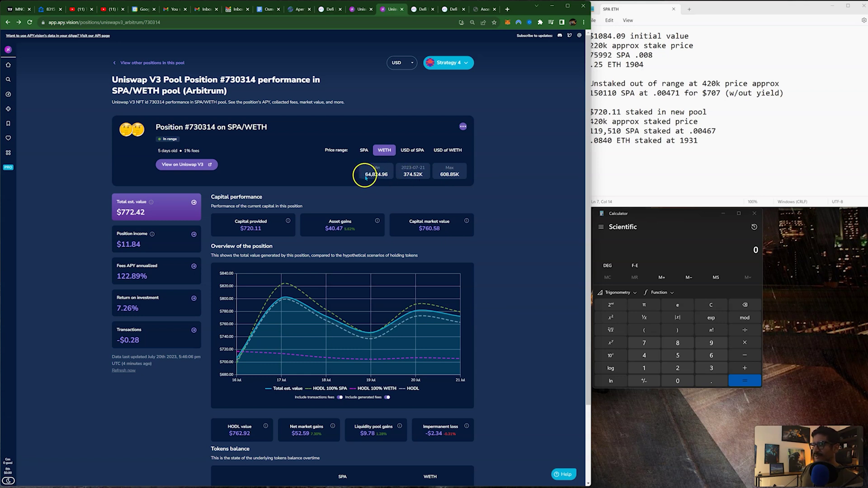
left_click_drag(365, 174, 386, 177)
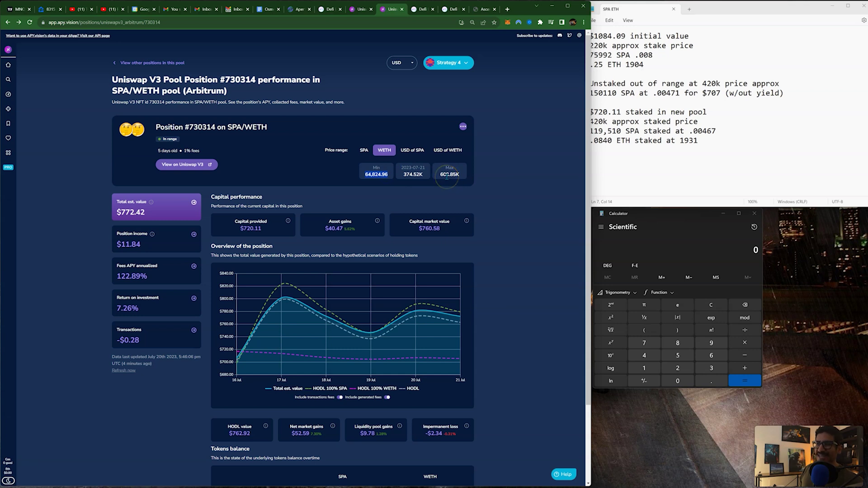
left_click(489, 178)
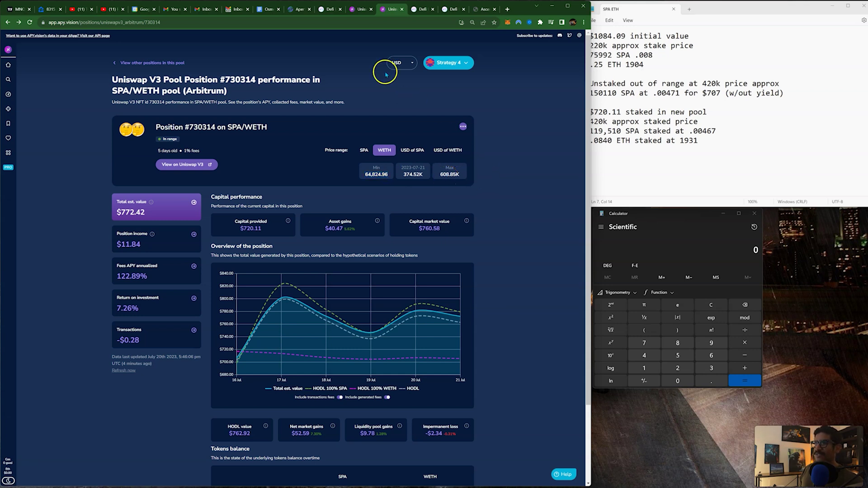
left_click(358, 9)
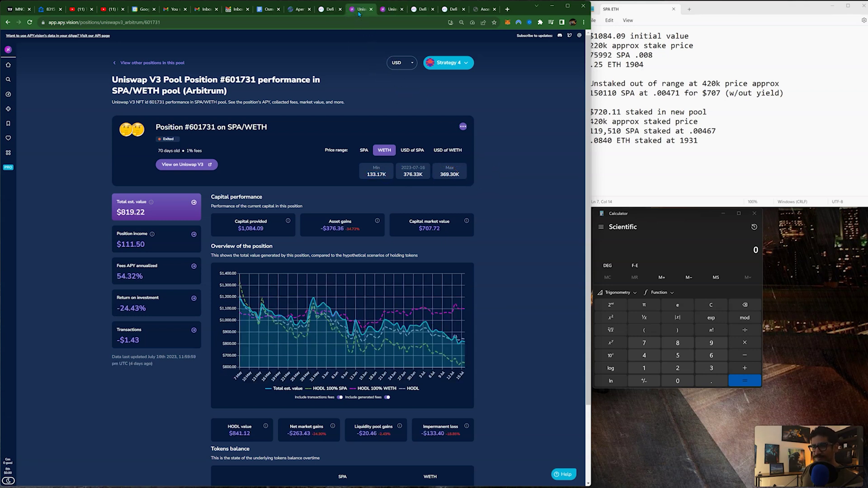
left_click(376, 175)
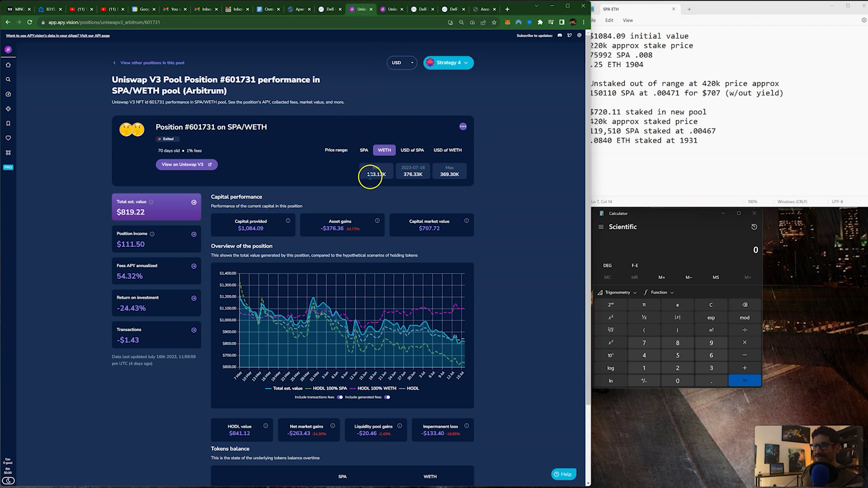
left_click_drag(439, 177, 467, 178)
key("ctrl+c")
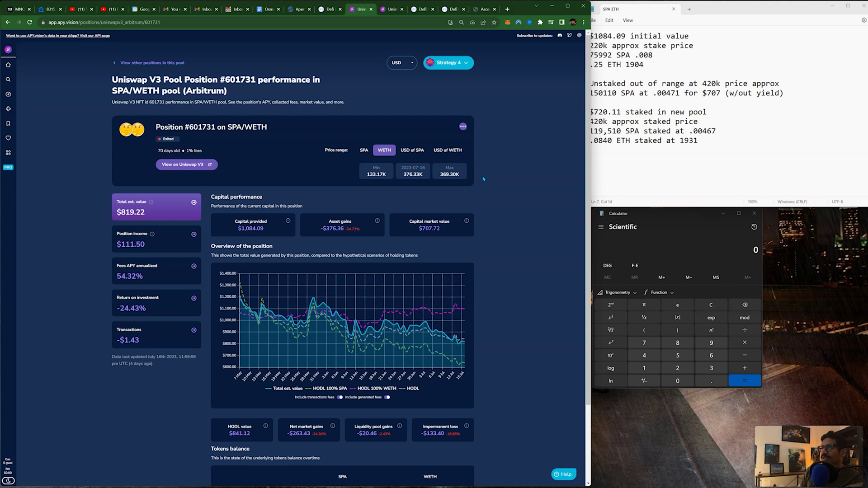
left_click(390, 9)
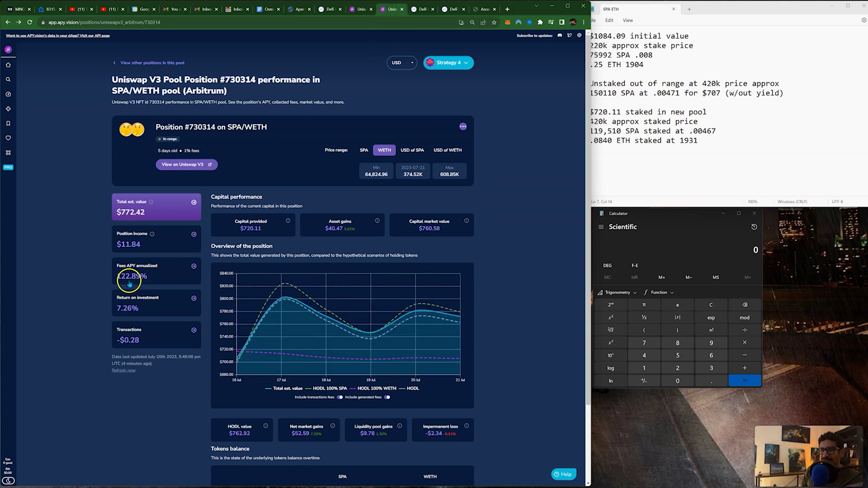
left_click(358, 9)
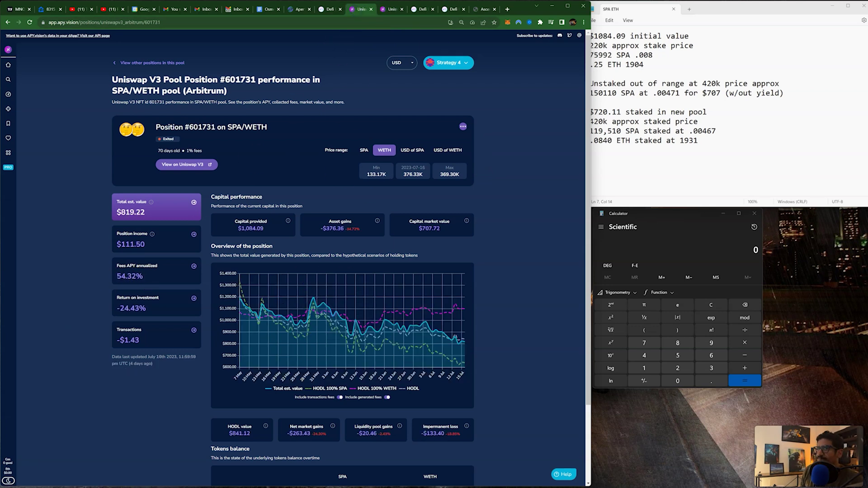
left_click(391, 11)
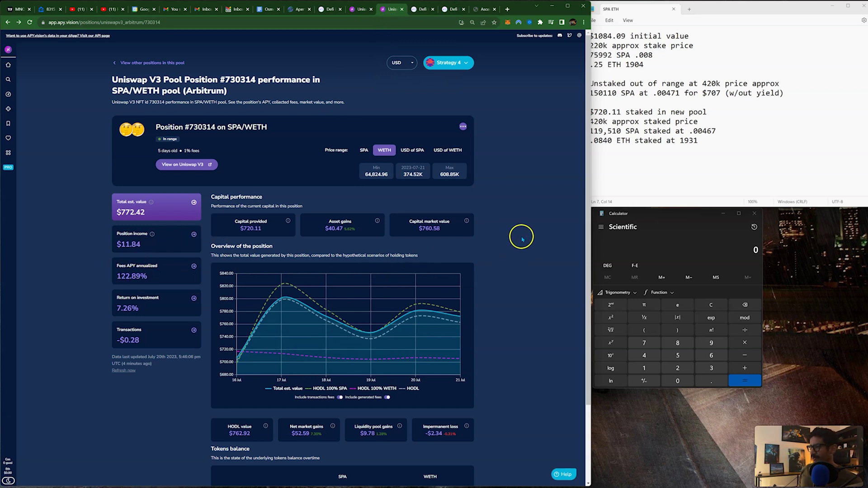
left_click(674, 219)
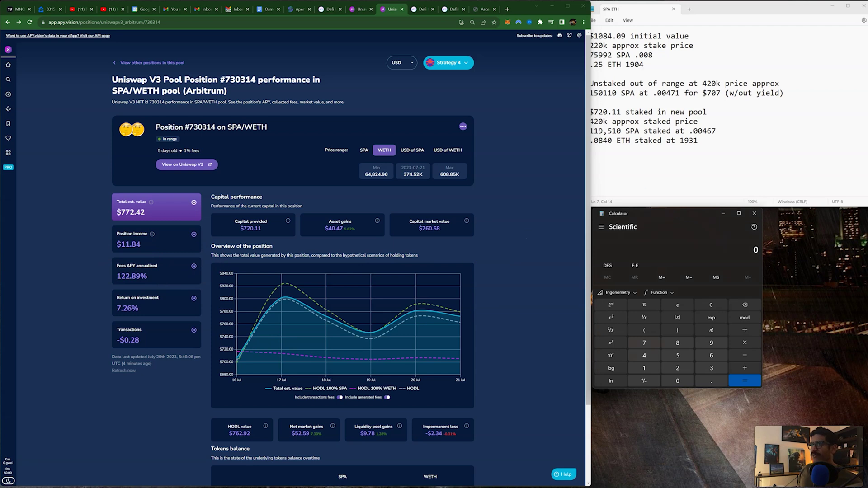
Open the DeFi Lab WETH/SPA simulator, focus the Investment SPA field, then go to TradingView
left_click(422, 9)
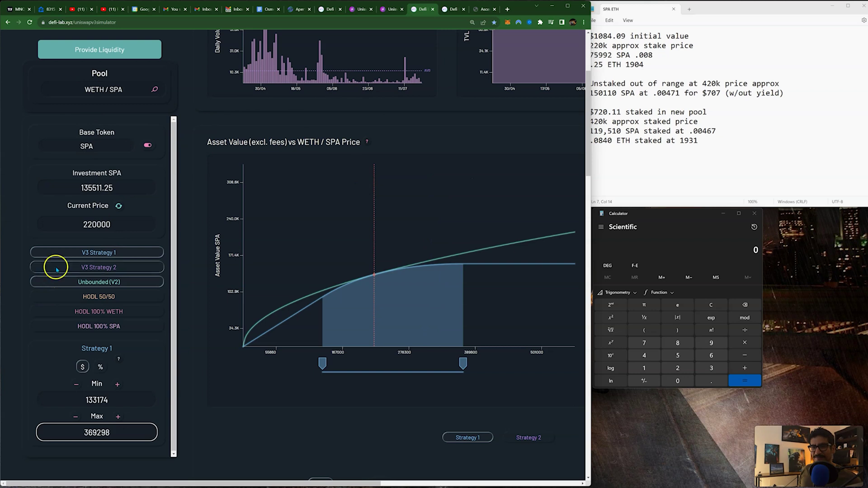
left_click(120, 187)
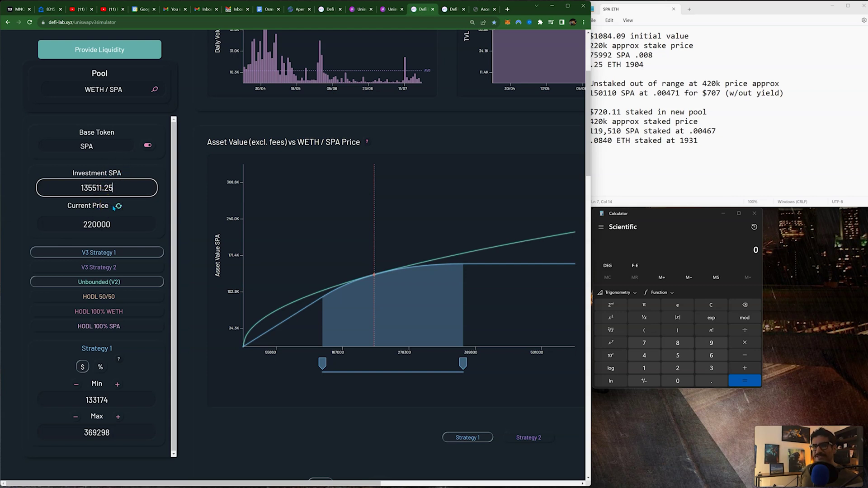
left_click(17, 9)
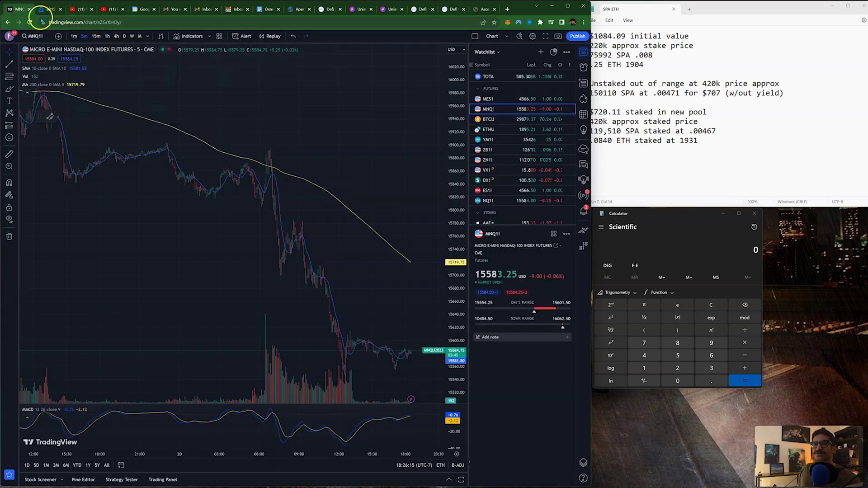
Chart the Wrapped Ethereum / Sperax (WETHSPA) pair on daily candles
left_click(35, 36)
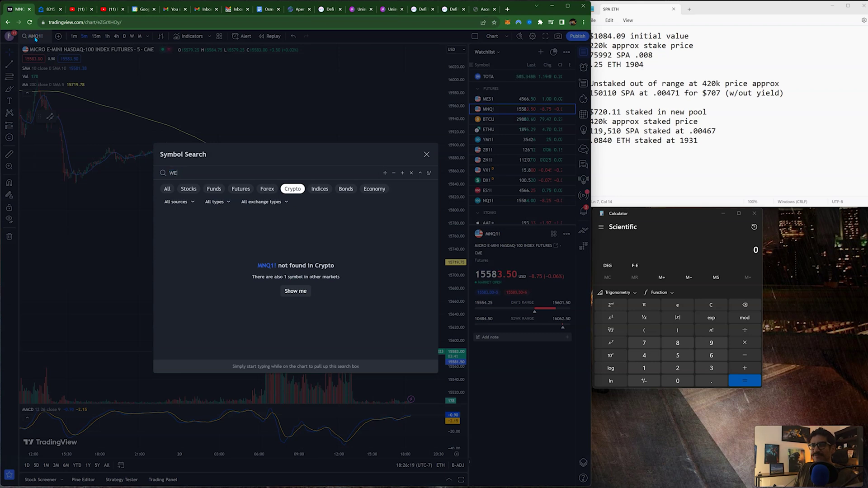
type("WETHSP")
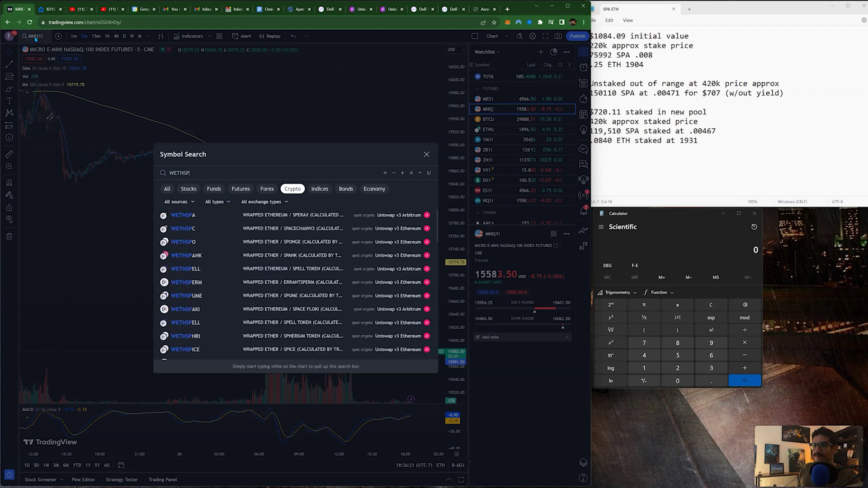
left_click(285, 215)
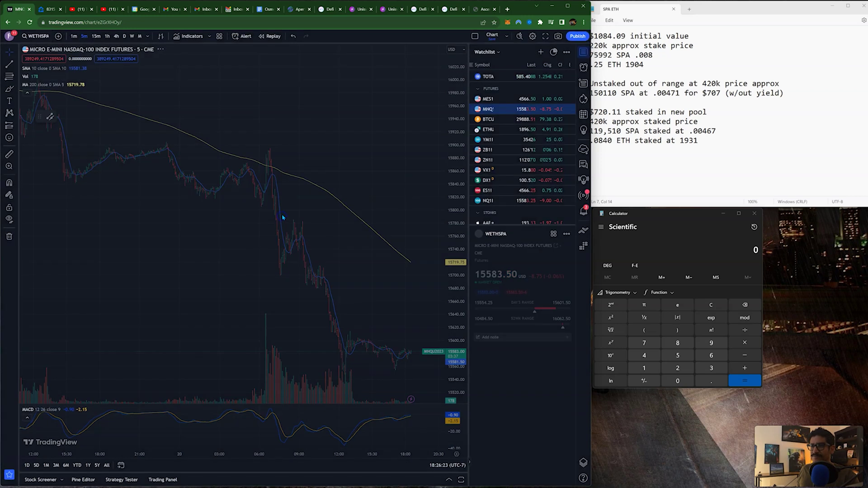
left_click(124, 36)
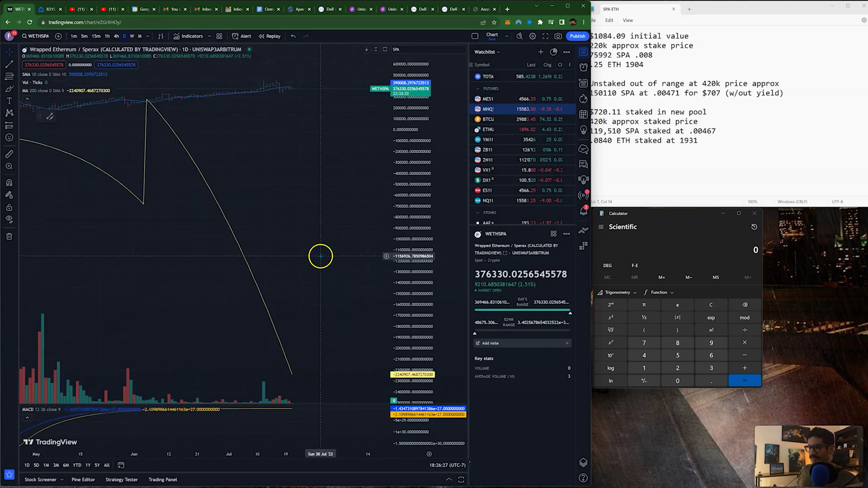
Pan and rescale the WETHSPA chart to show May through July prices
left_click_drag(208, 204, 261, 200)
scroll(261, 200, "up", 3)
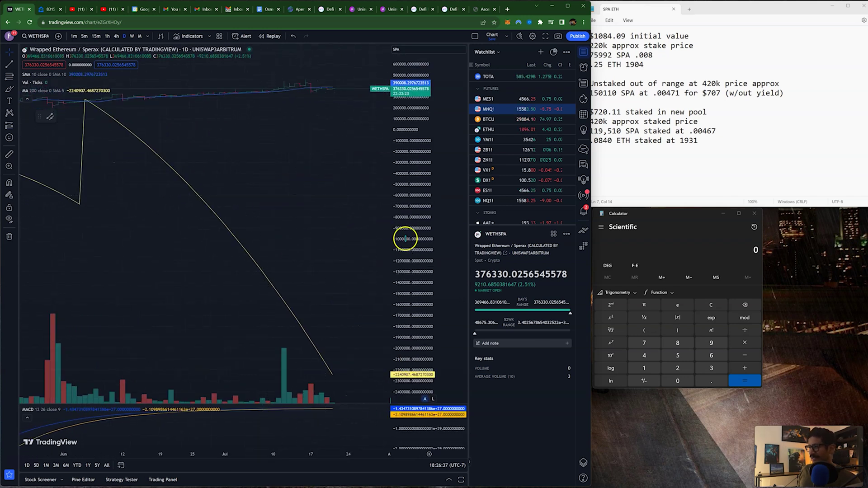
left_click_drag(406, 240, 421, 138)
scroll(311, 149, "up", 3)
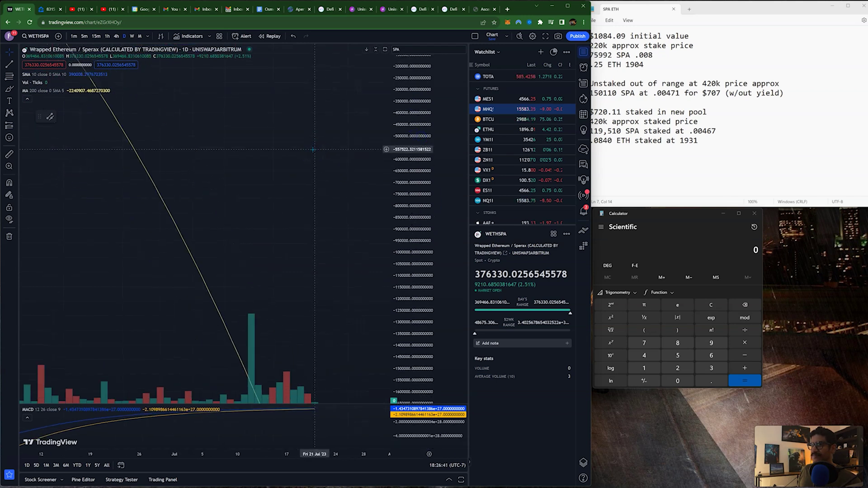
left_click_drag(312, 149, 300, 319)
left_click(396, 206)
mouse_move(396, 207)
left_mouse_down()
mouse_move(409, 194)
mouse_move(406, 226)
mouse_move(409, 204)
left_mouse_up()
left_click_drag(188, 246, 216, 247)
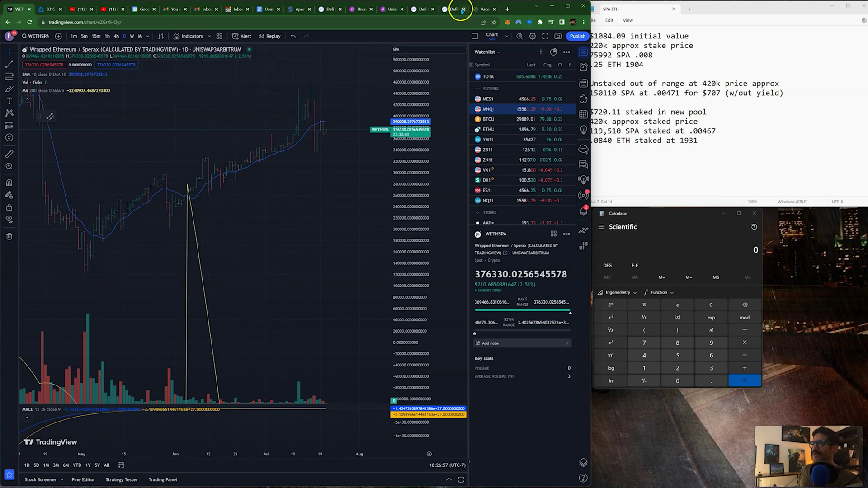
left_click_drag(247, 217, 255, 217)
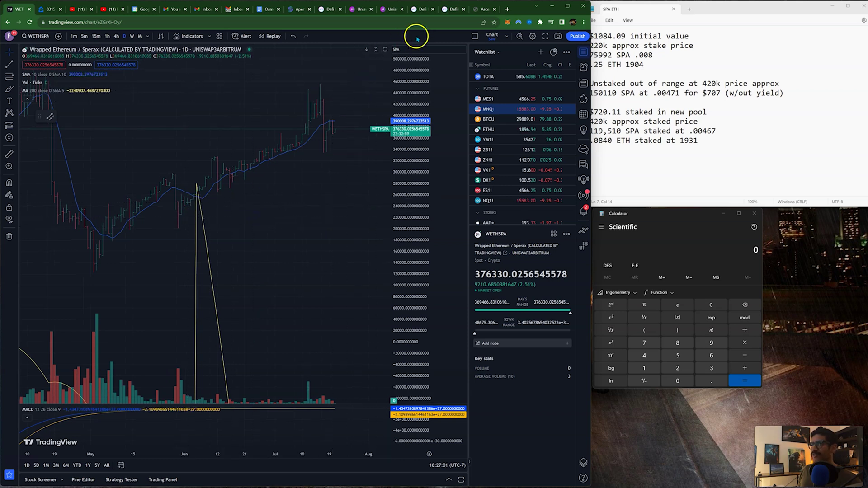
left_click(422, 9)
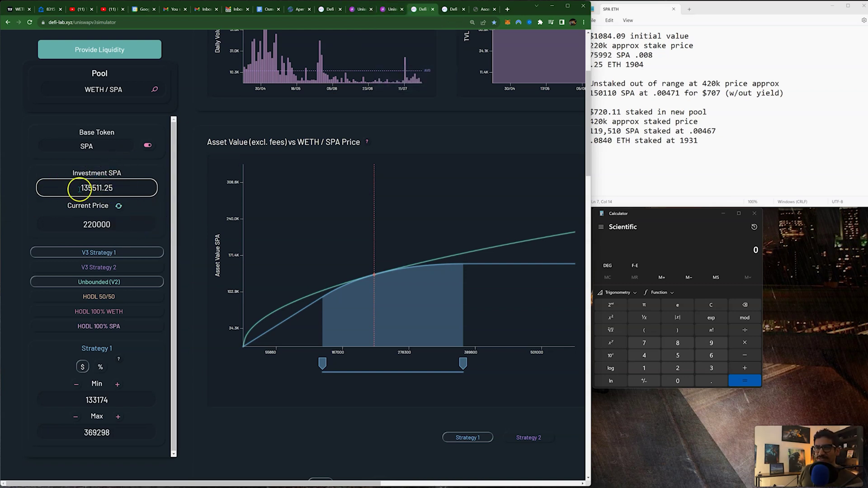
left_click(91, 225)
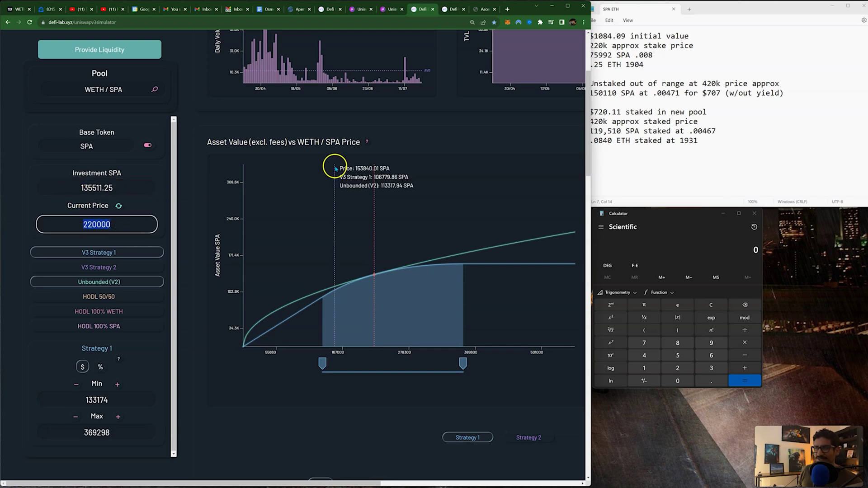
double_click(618, 45)
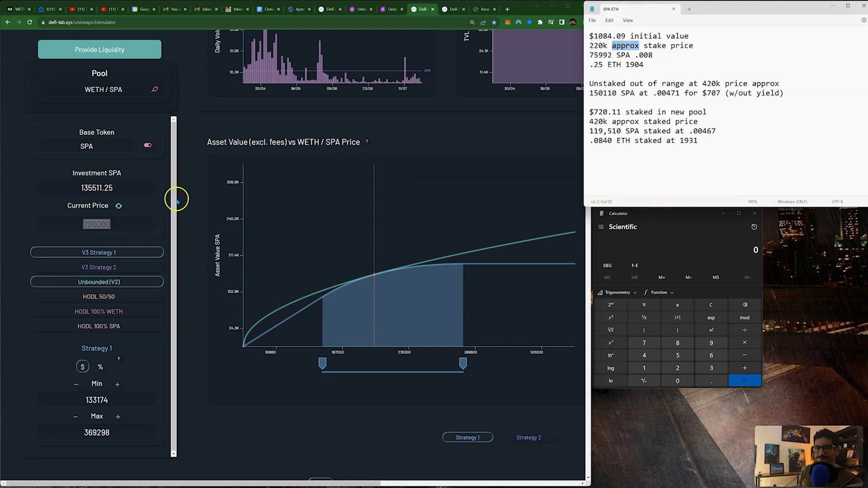
left_click(125, 224)
left_click(602, 36)
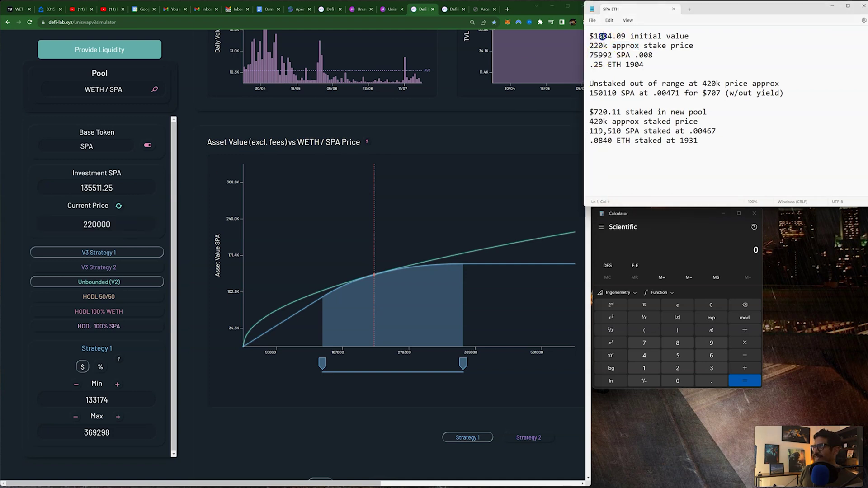
left_click(117, 189)
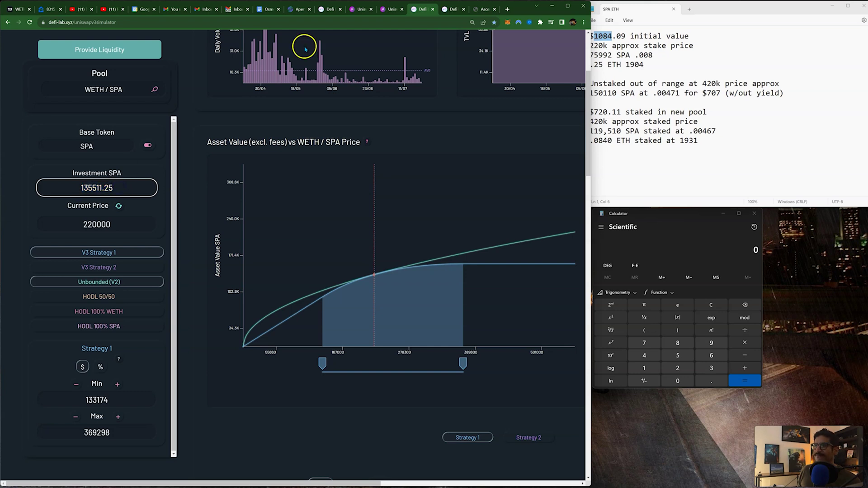
Show position #601731's four transactions, from the May 7th add to the July 16th removal
left_click(362, 9)
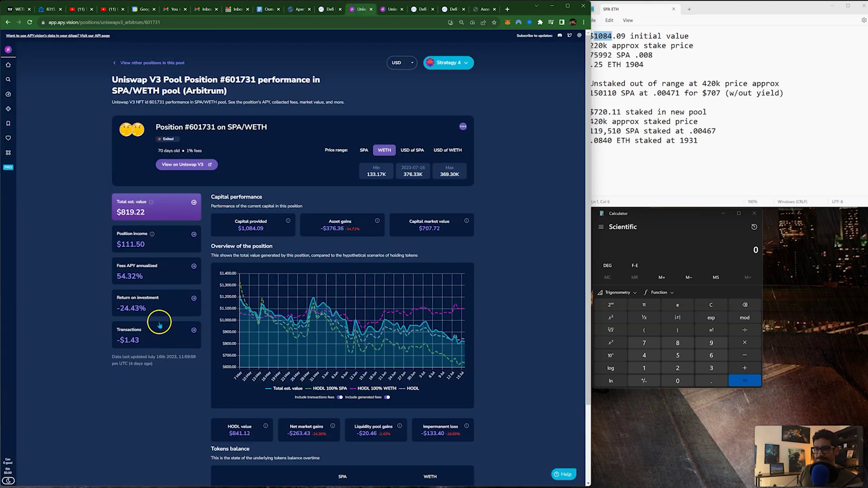
left_click(159, 340)
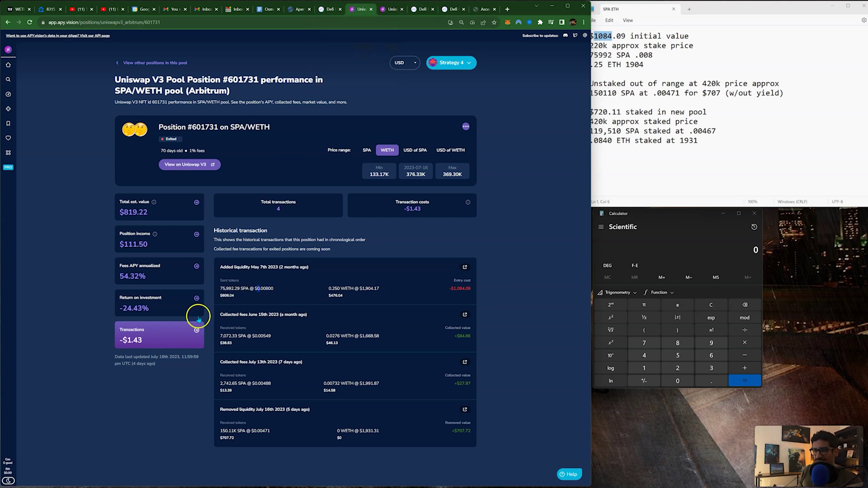
In the WETH/SPA simulator, check the 133174 Min range price and view the position breakdown by value
left_click(322, 10)
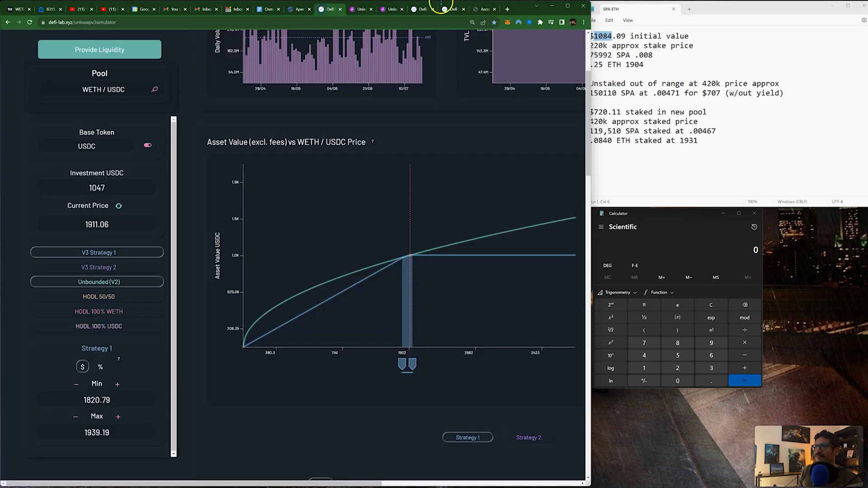
left_click(421, 9)
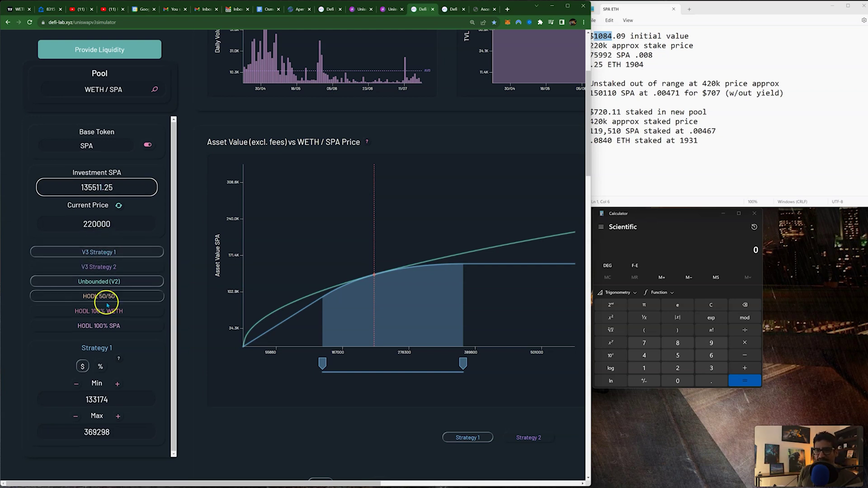
left_click(97, 400)
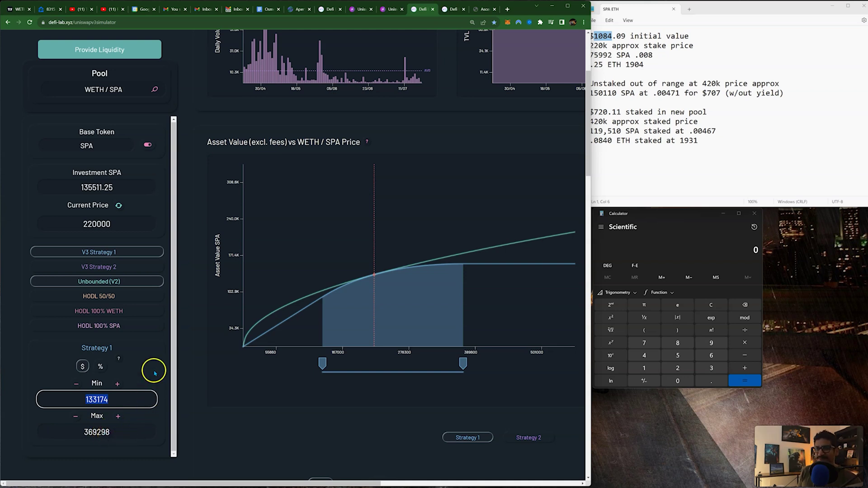
scroll(213, 251, "down", 4)
scroll(213, 254, "down", 2)
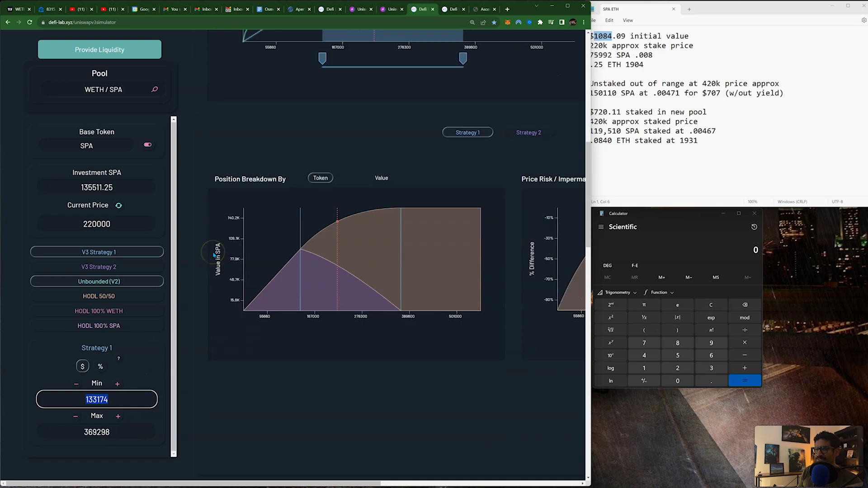
left_click(381, 178)
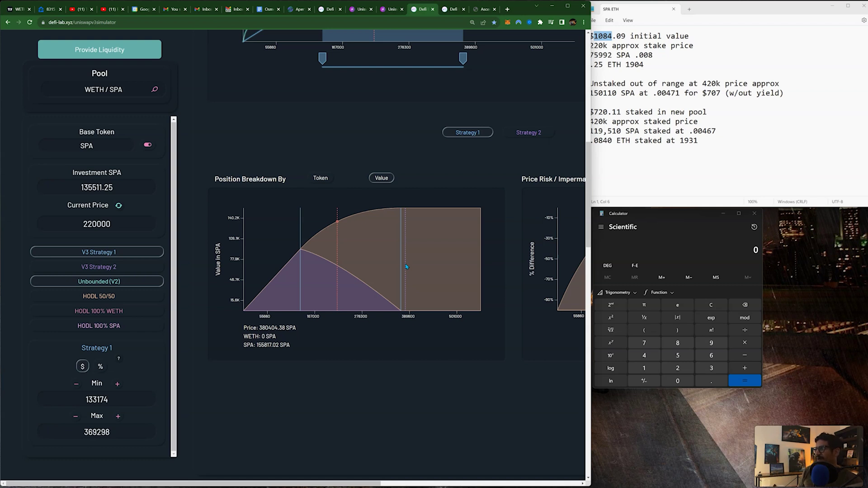
Compare #730314's transaction history, then mark #601731's +$707.72 liquidity removal value
left_click(385, 10)
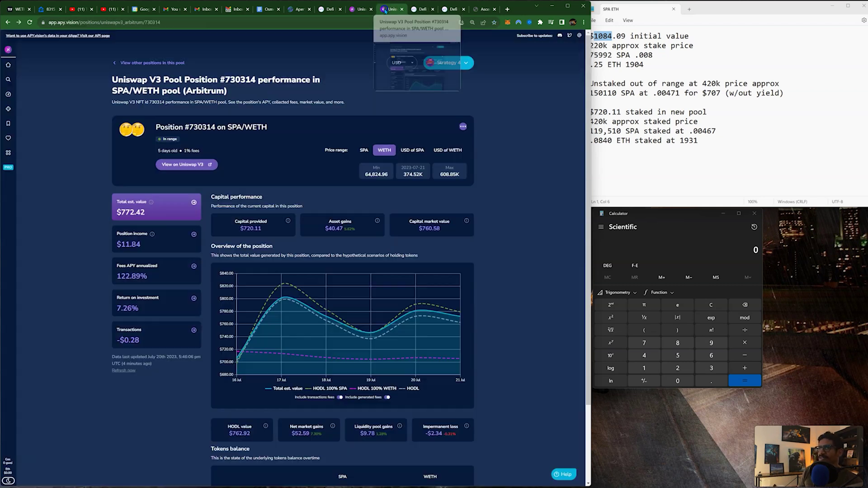
left_click(154, 336)
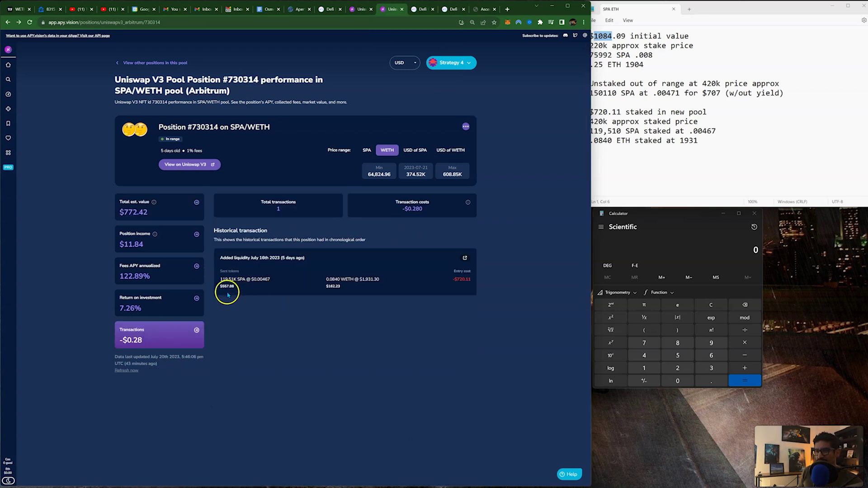
left_click(362, 9)
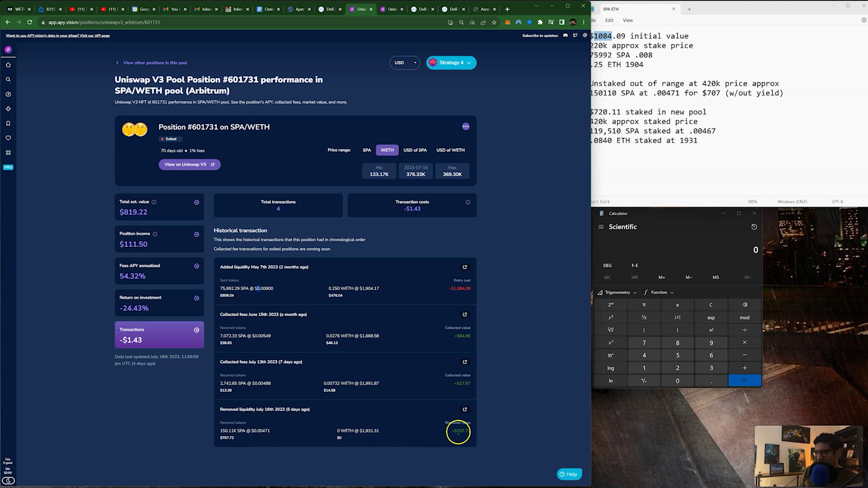
left_click_drag(457, 431, 470, 432)
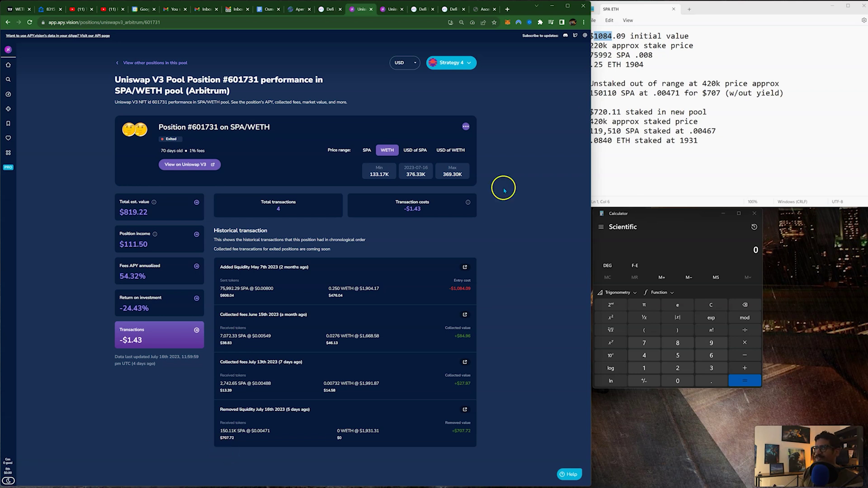
Compare the Unbounded (V2) strategy, check the 220k stake price in notes, and pin the value near 222600
left_click(446, 9)
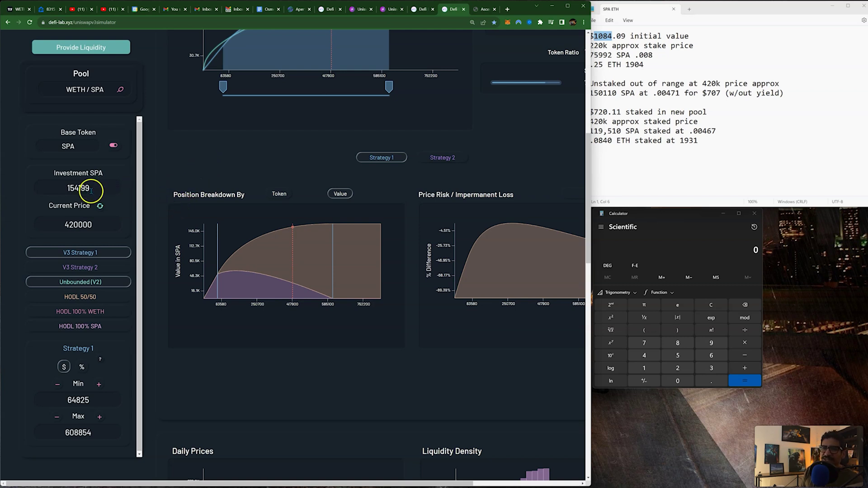
left_click(54, 282)
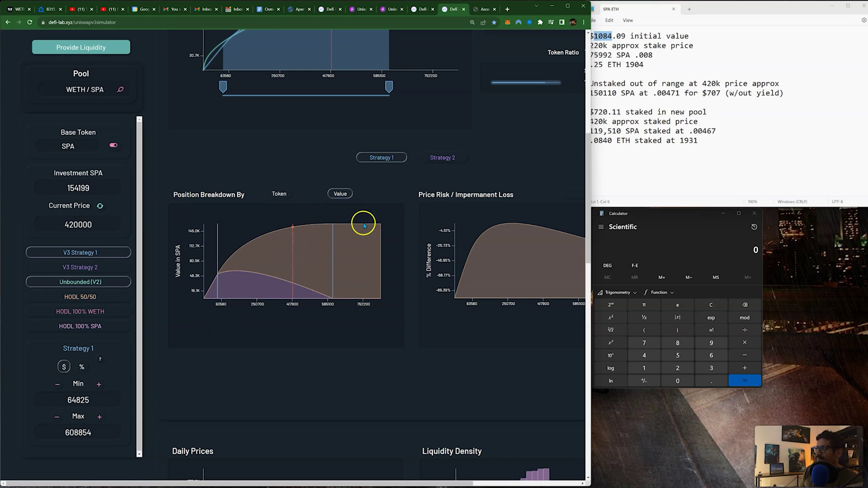
left_click(701, 302)
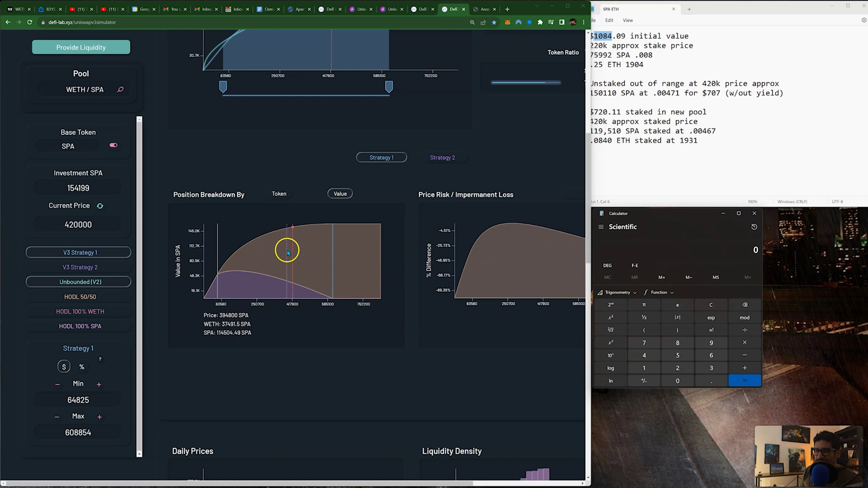
left_click(603, 47)
left_click_drag(589, 45, 611, 49)
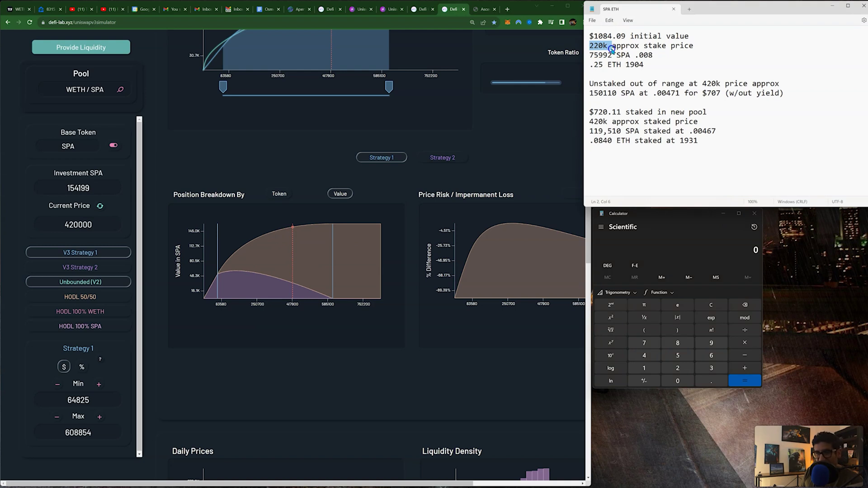
mouse_move(296, 281)
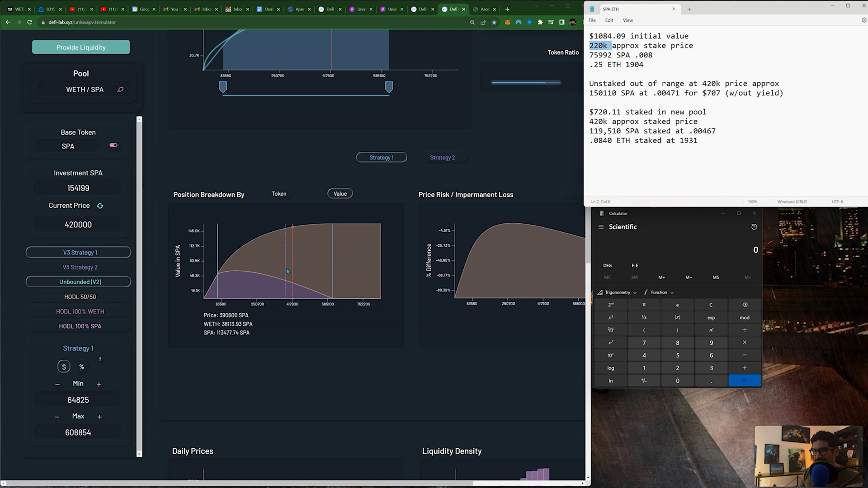
left_click(252, 271)
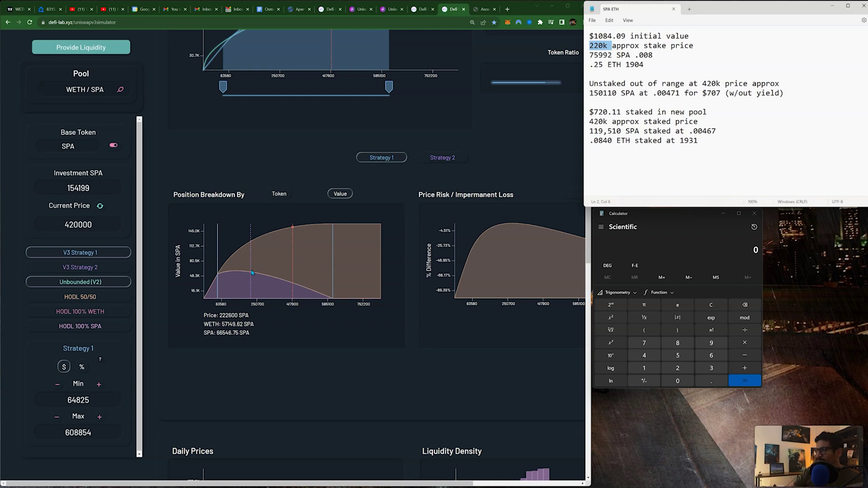
In Calculator, add 56857.81 and 67904.11, divide by 226800, and multiply by 1931 (≈1,062.24)
left_click(729, 305)
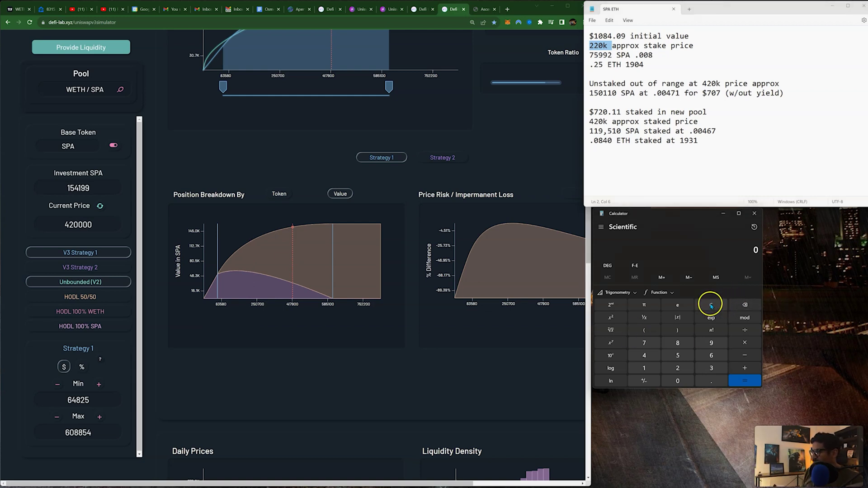
mouse_move(258, 267)
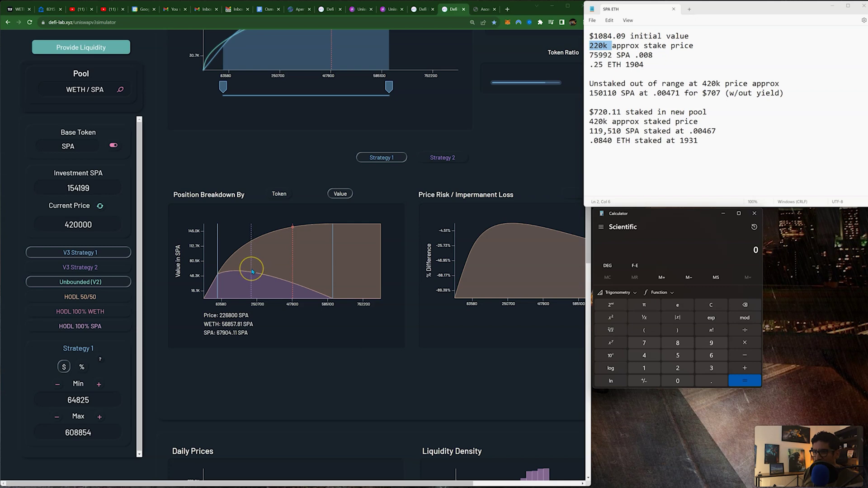
type("56857")
type(".")
type("81 + 6")
type("7")
type("904.11")
key("Return")
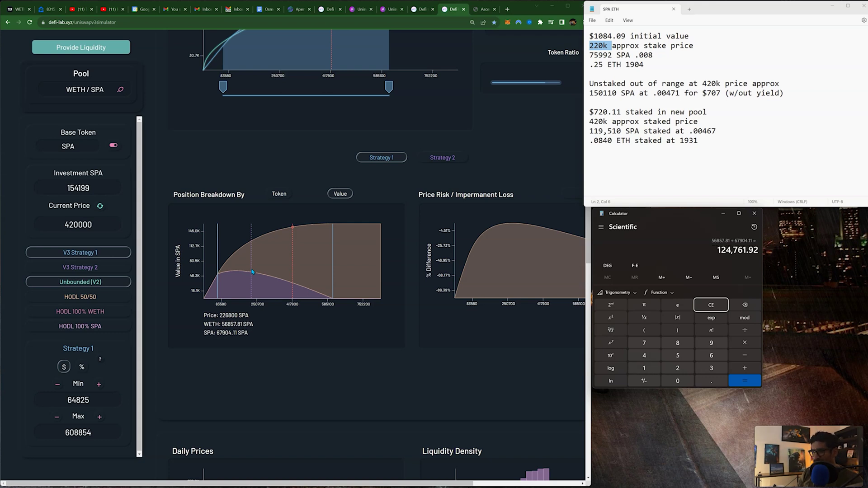
type("+")
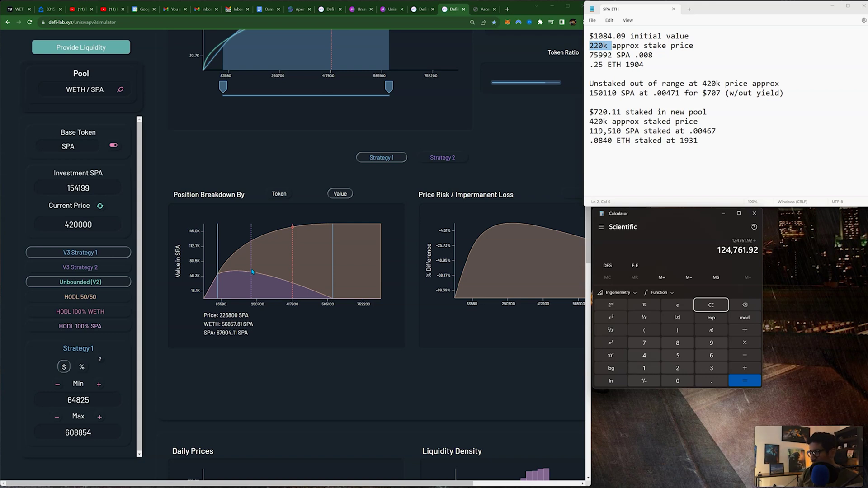
type("226800")
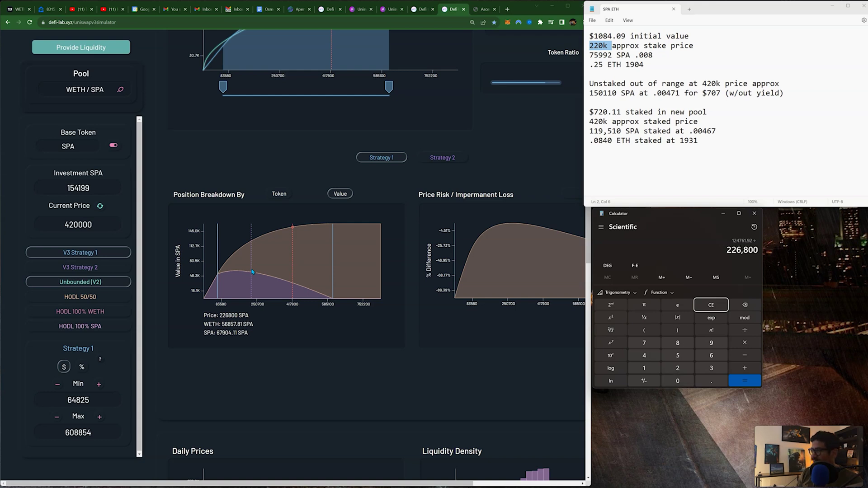
key("Return")
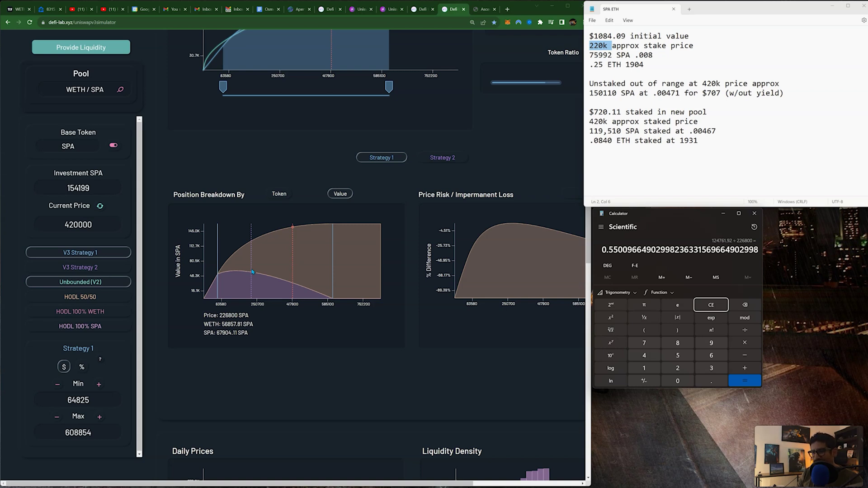
key("asterisk")
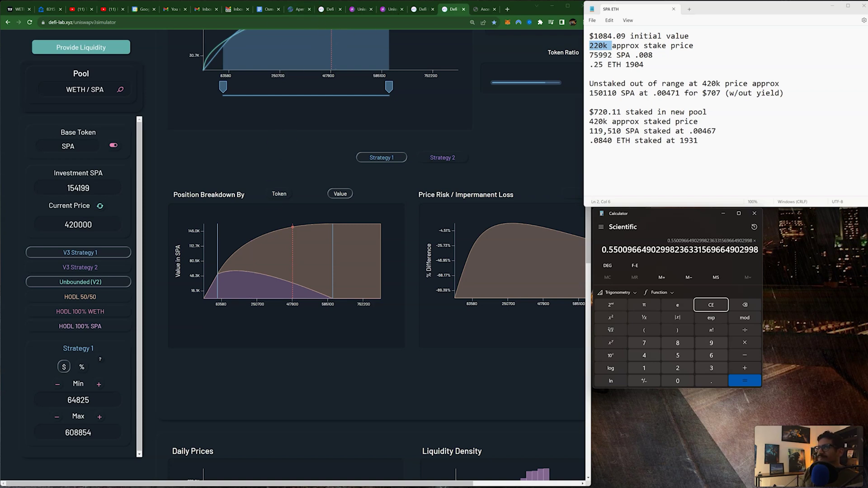
left_click(397, 9)
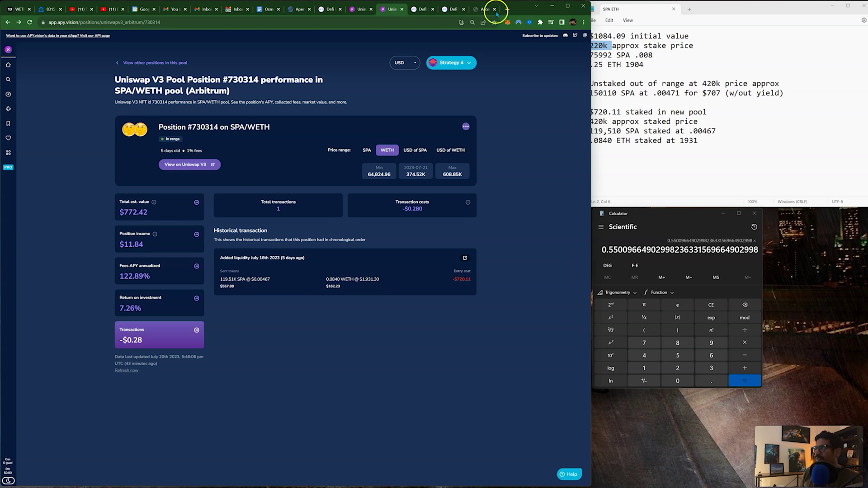
left_click(662, 215)
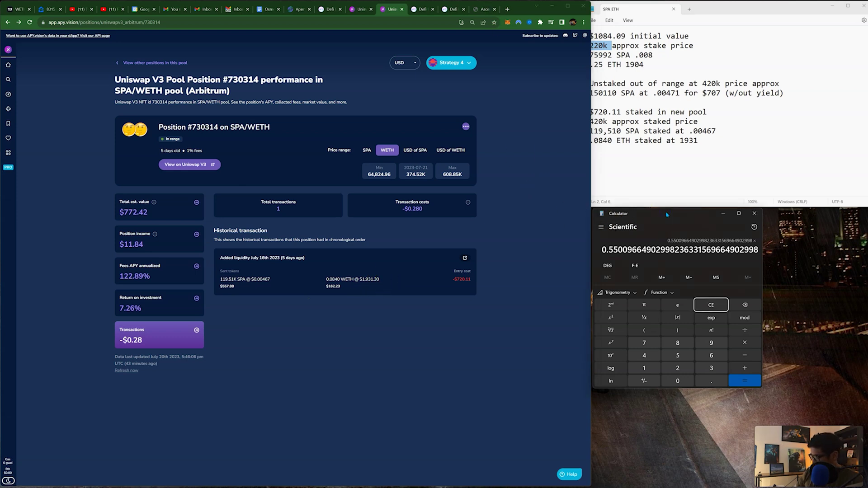
type("1931")
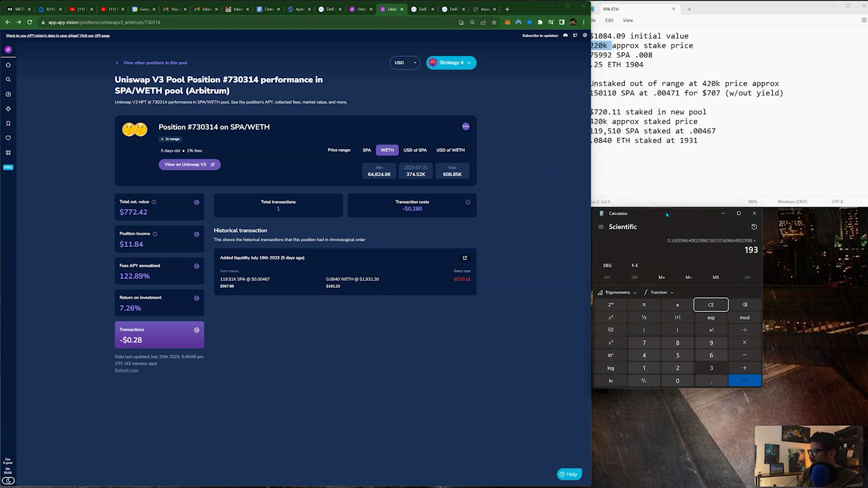
key("Return")
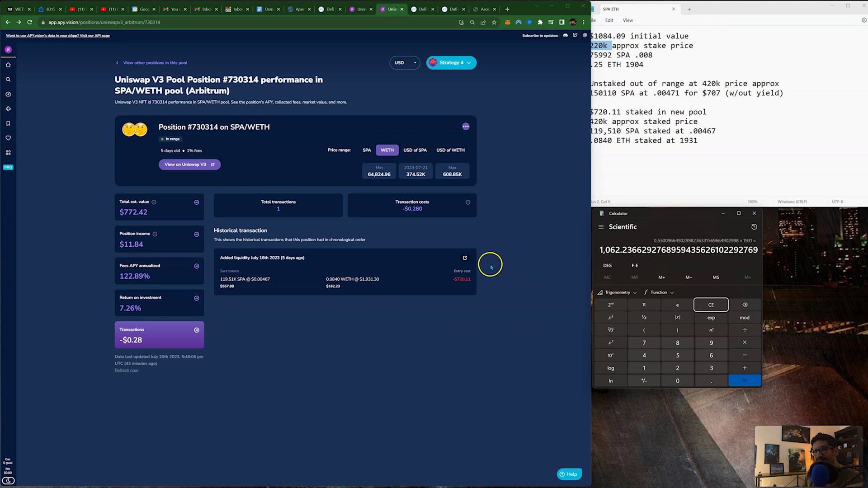
Review #601731's capital performance and fee APY, then #730314's 122.89% fee APY over time
left_click(361, 9)
left_click(163, 213)
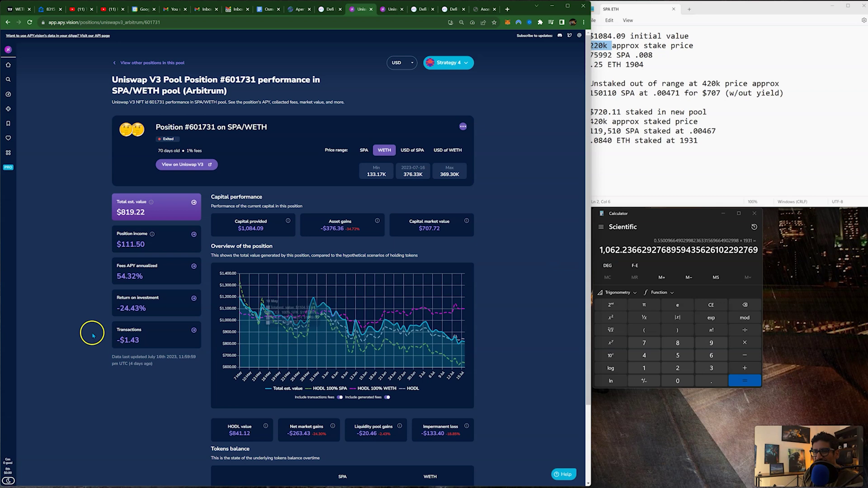
left_click(173, 272)
left_click(388, 9)
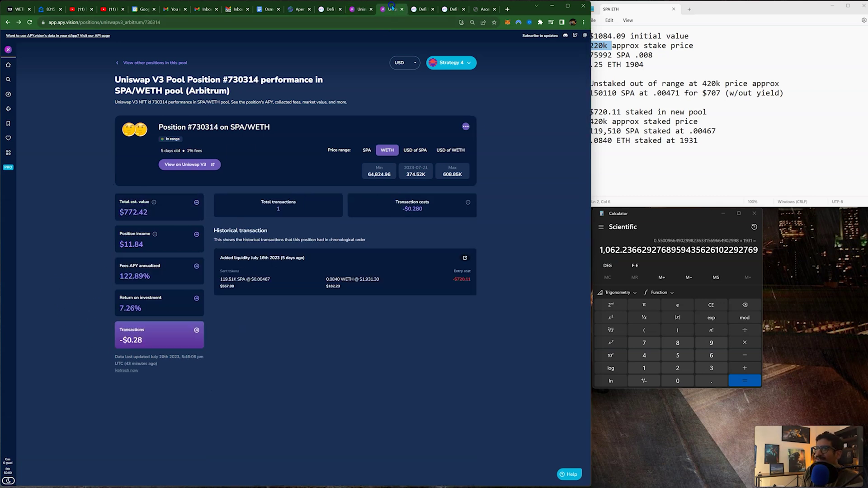
left_click(159, 277)
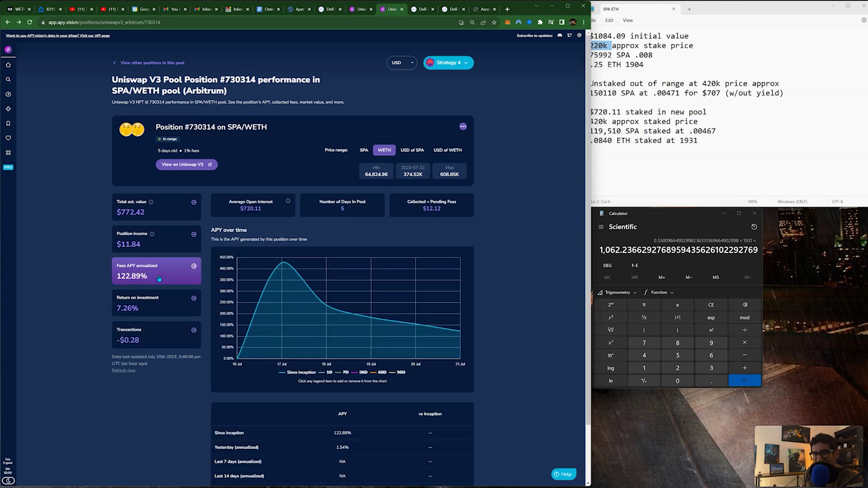
left_click(166, 276)
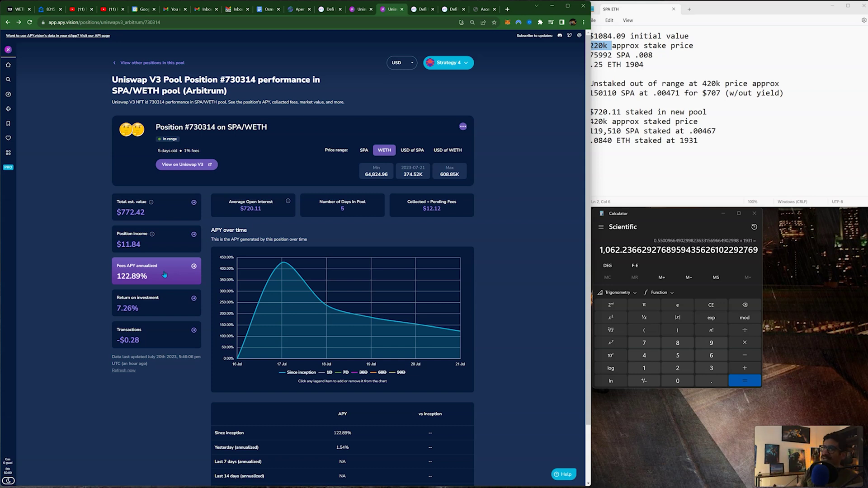
Return to the DeFi Lab WETH/SPA simulator and inspect the Strategy 1 breakdown chart at price 222600
left_click(240, 48)
left_click(448, 9)
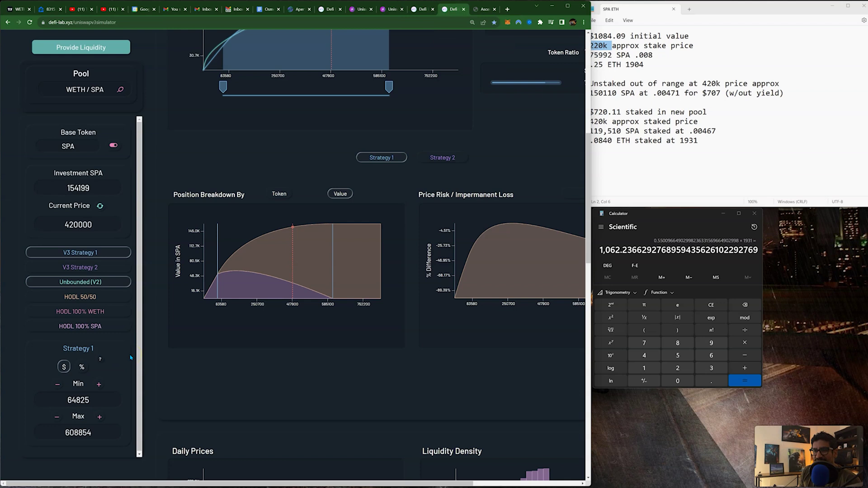
mouse_move(224, 238)
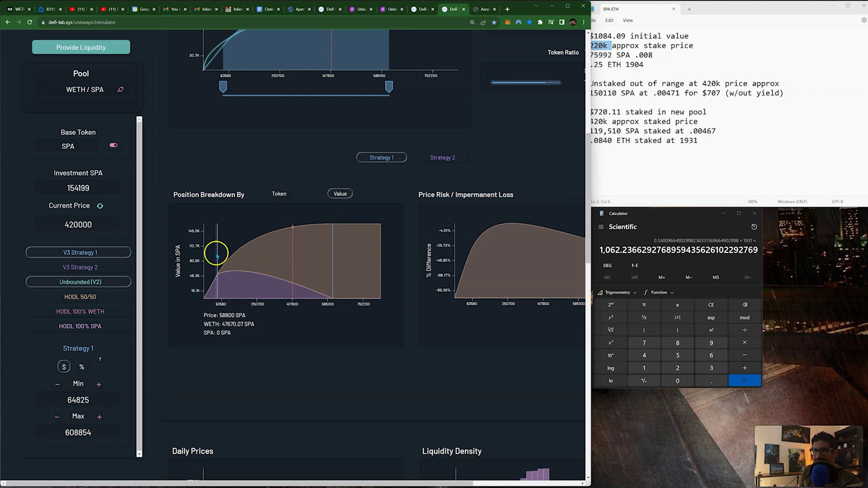
mouse_move(294, 261)
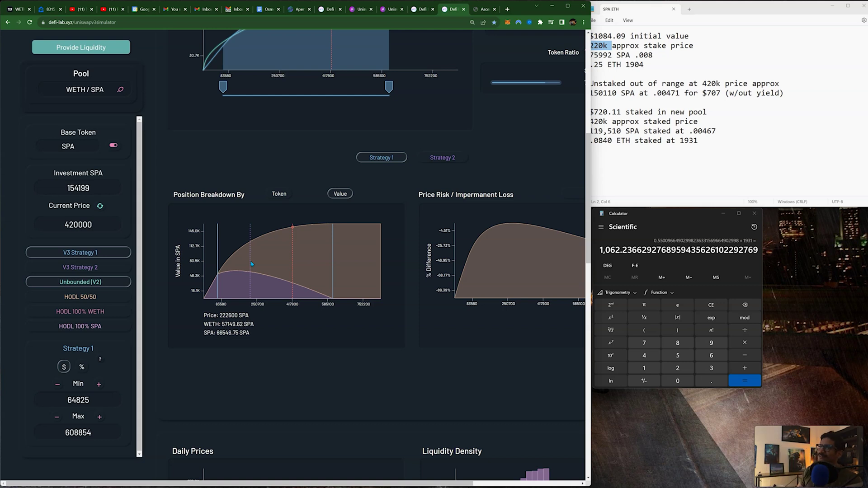
Return to APY Vision's position #730314 performance page showing $772.42 total value
left_click(383, 10)
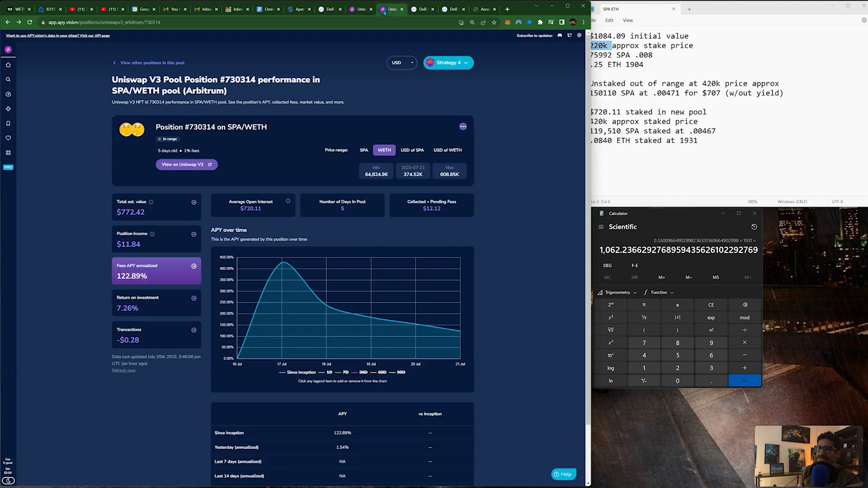